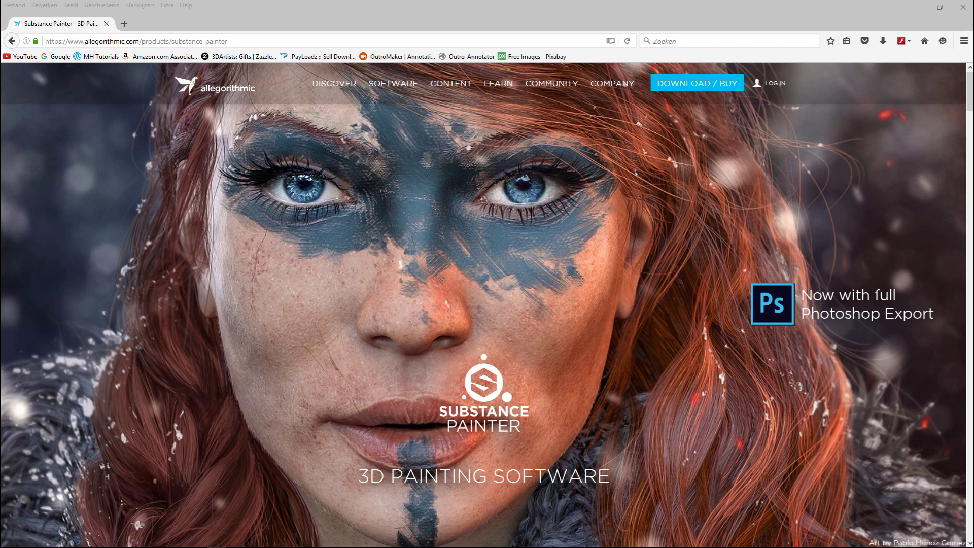
Go to Allegorithmic's DOWNLOAD / BUY page from the site header.
left_click(686, 90)
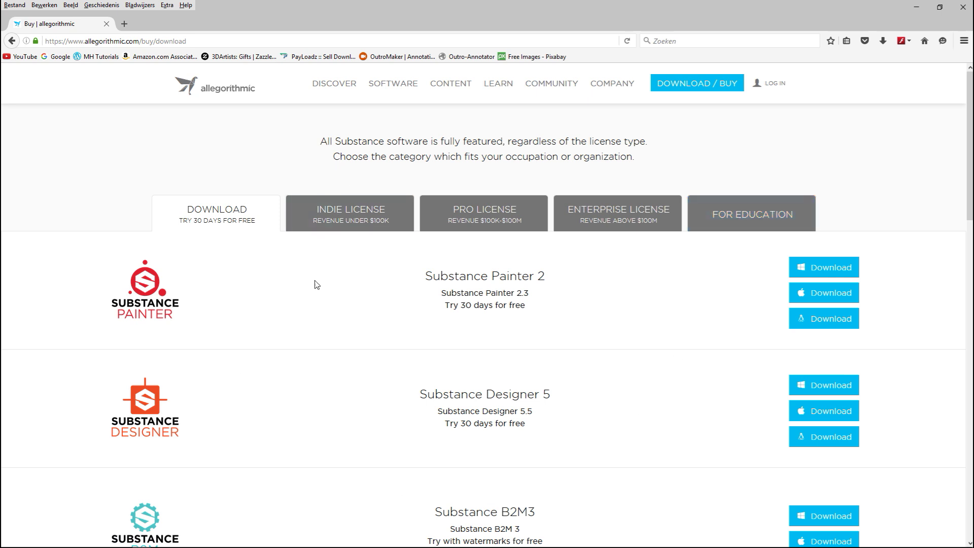
Show the Indie License prices: Live $19.90/month, Pack $299, Painter $149.
left_click(336, 213)
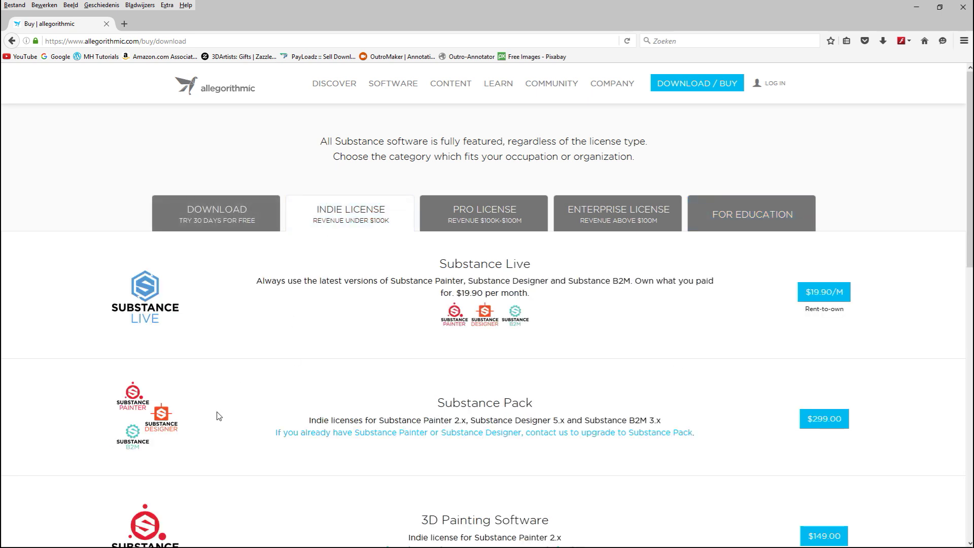
scroll(219, 416, "down", 5)
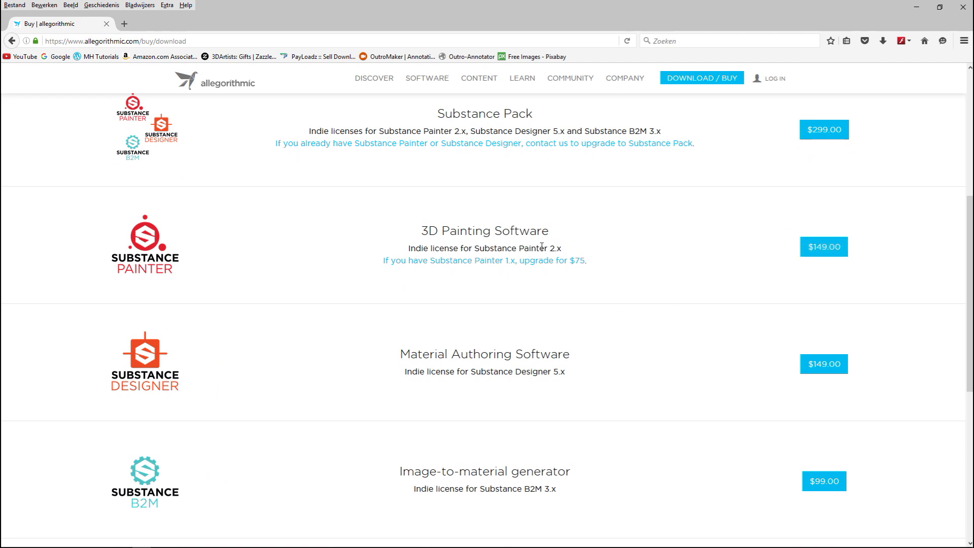
scroll(213, 313, "up", 5)
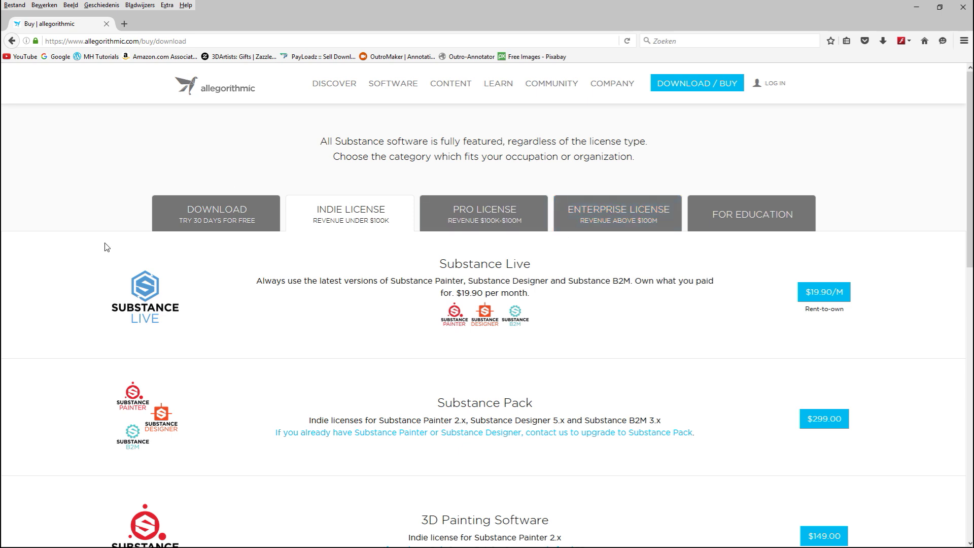
scroll(69, 341, "down", 3)
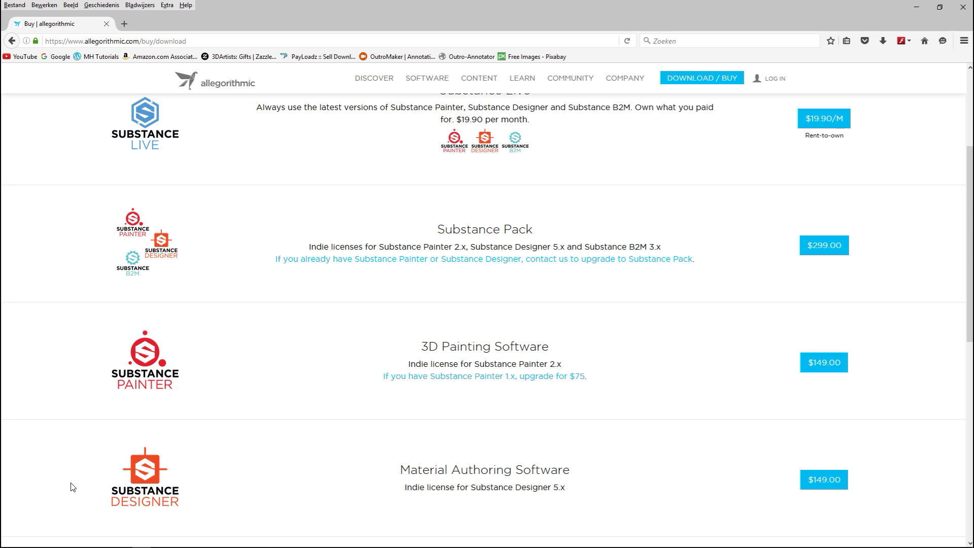
scroll(151, 412, "up", 3)
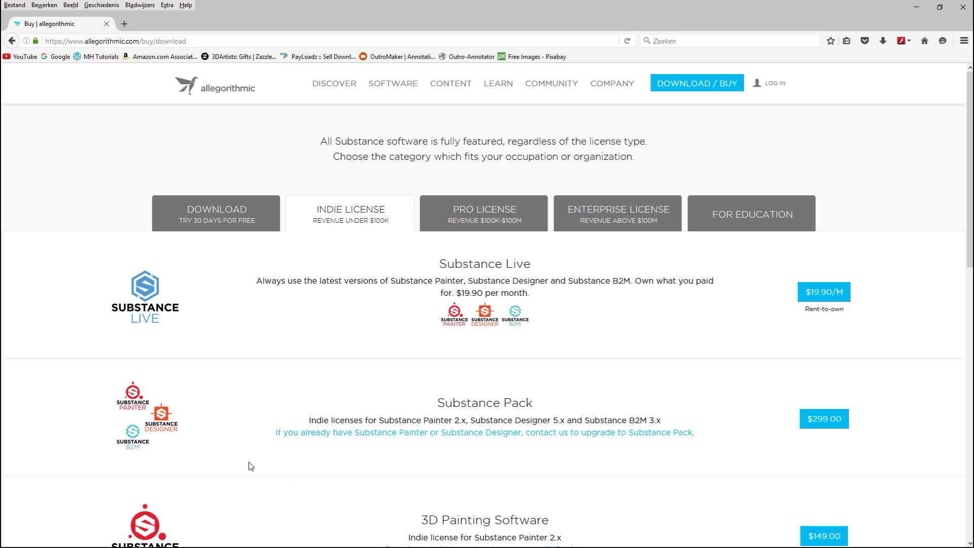
Minimize Firefox, dismiss and close Creative Cloud, and launch Substance Painter from the desktop.
left_click(916, 7)
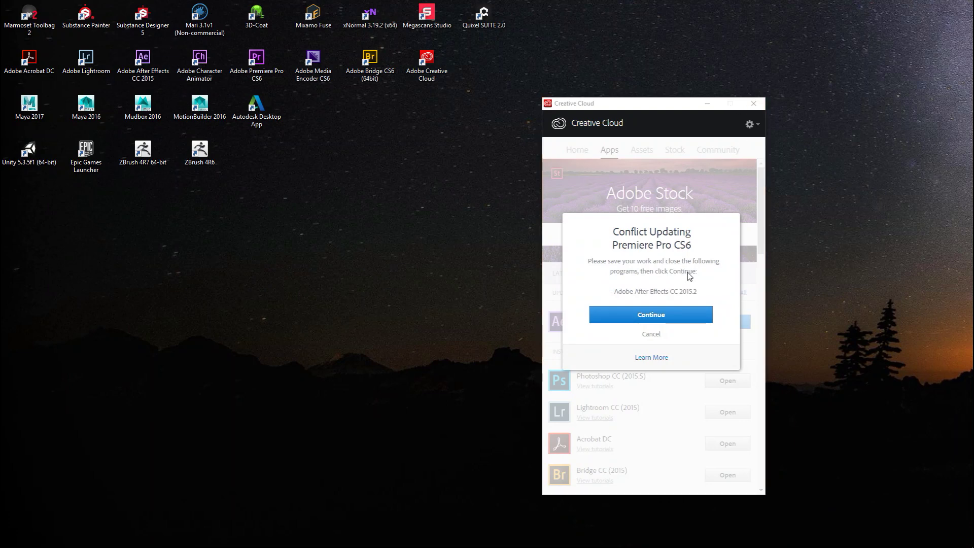
left_click(653, 332)
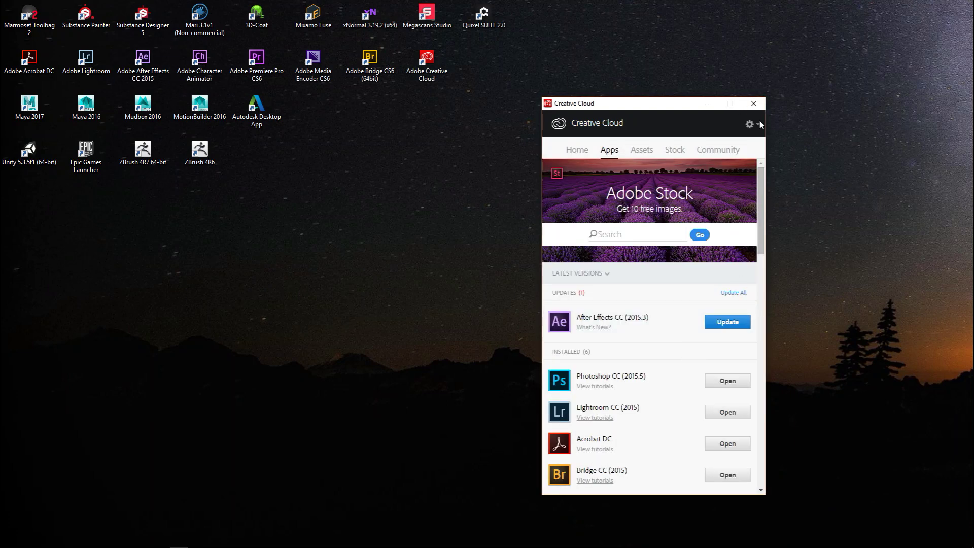
left_click(753, 103)
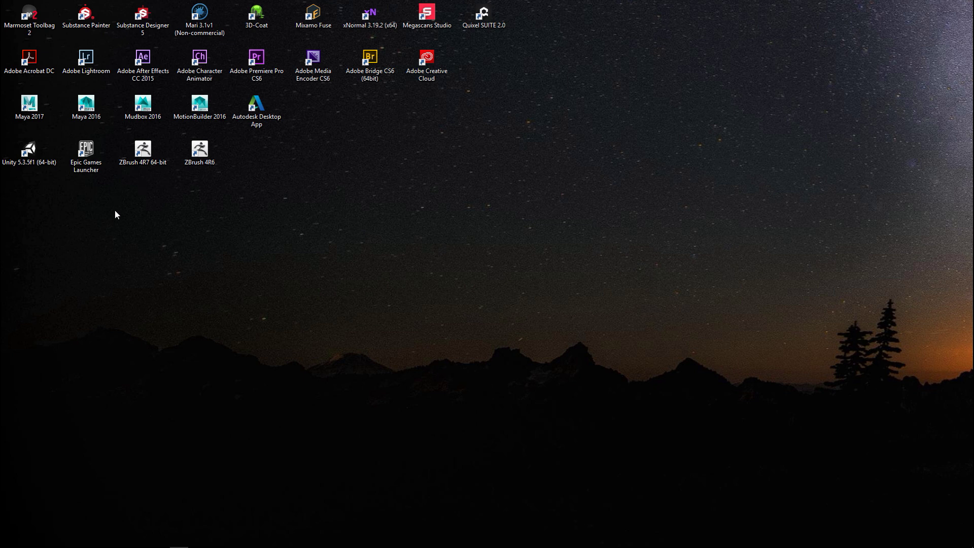
double_click(87, 15)
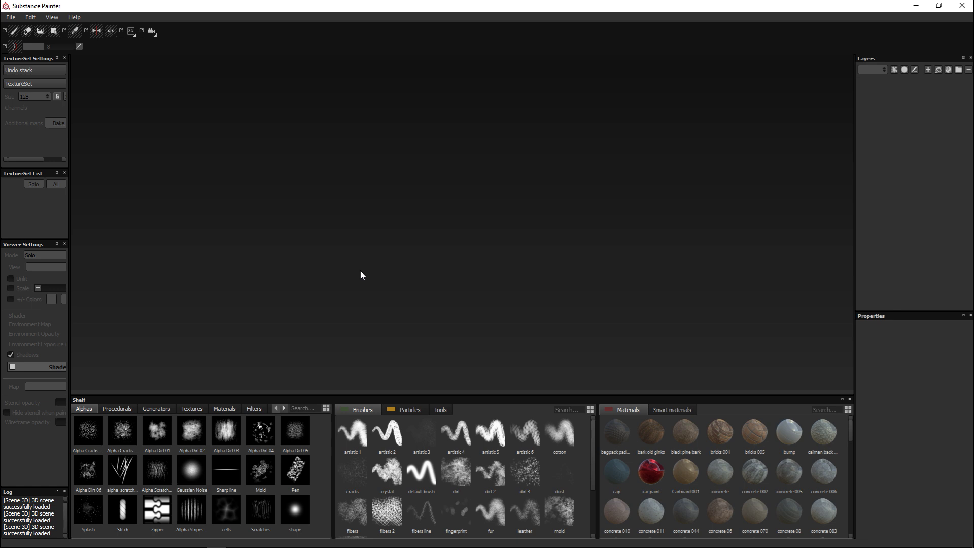
Start a new project using CrateOBJ.obj from the Crate folder, dismissing the update notice.
left_click(10, 17)
left_click(33, 29)
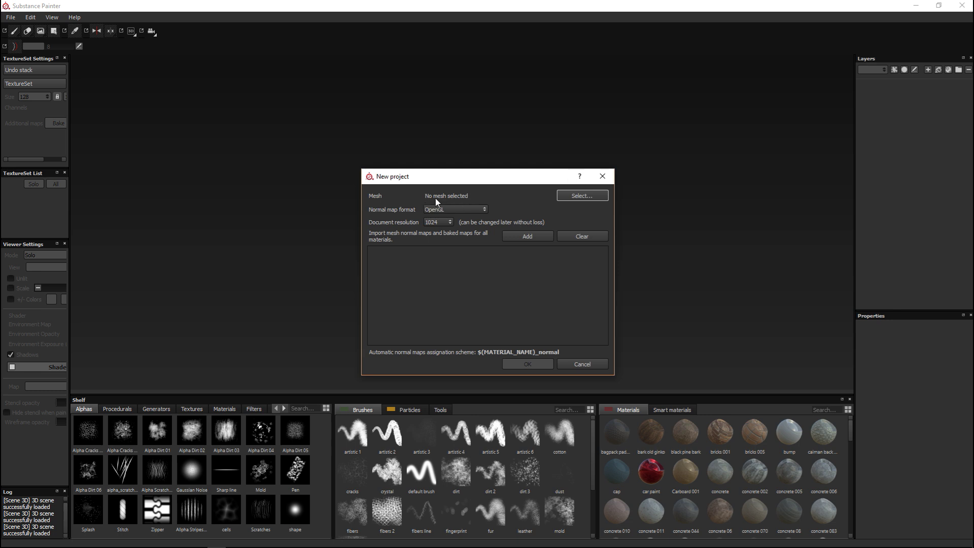
left_click(581, 195)
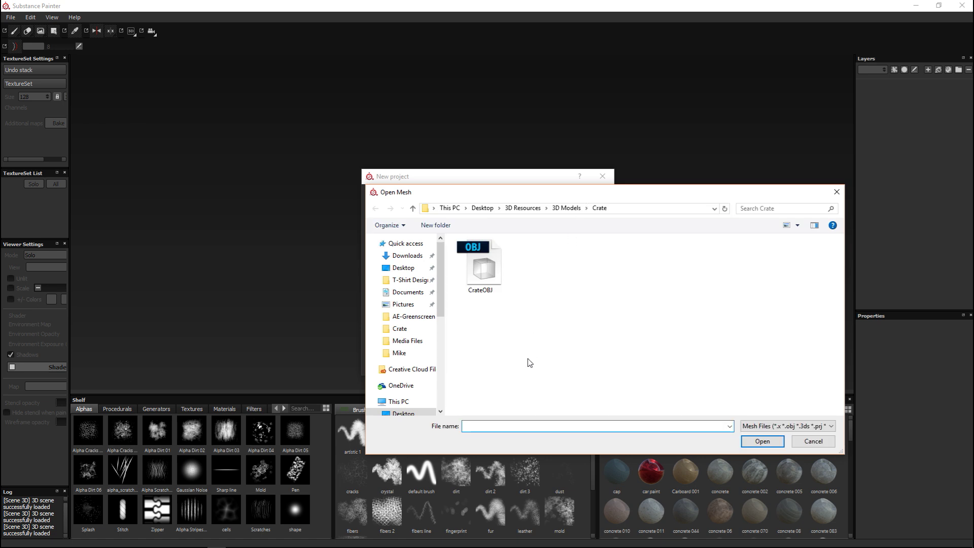
left_click(478, 264)
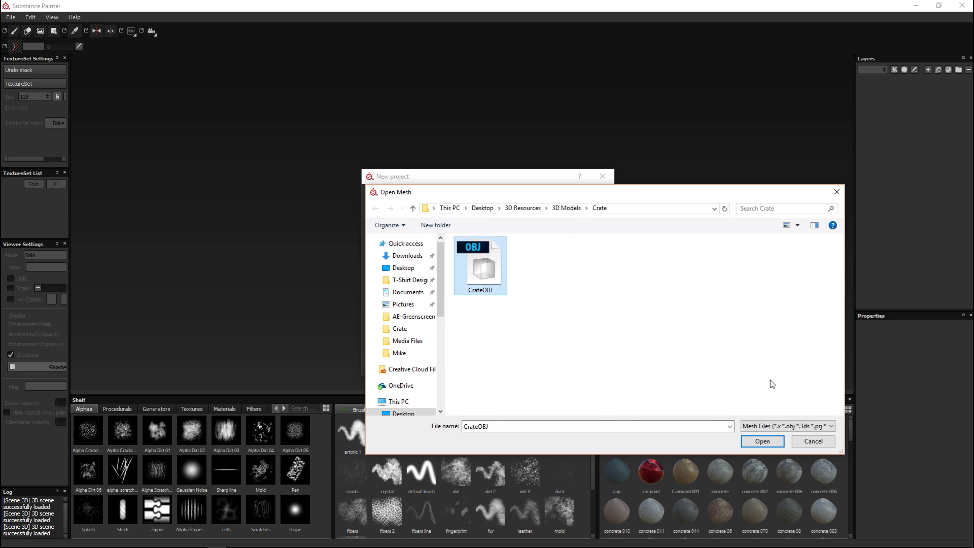
left_click(762, 441)
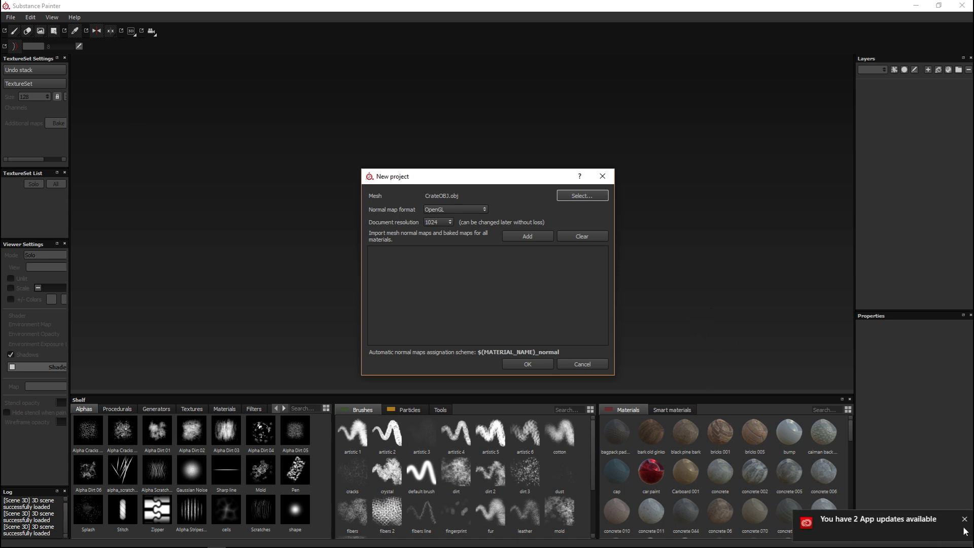
left_click(962, 517)
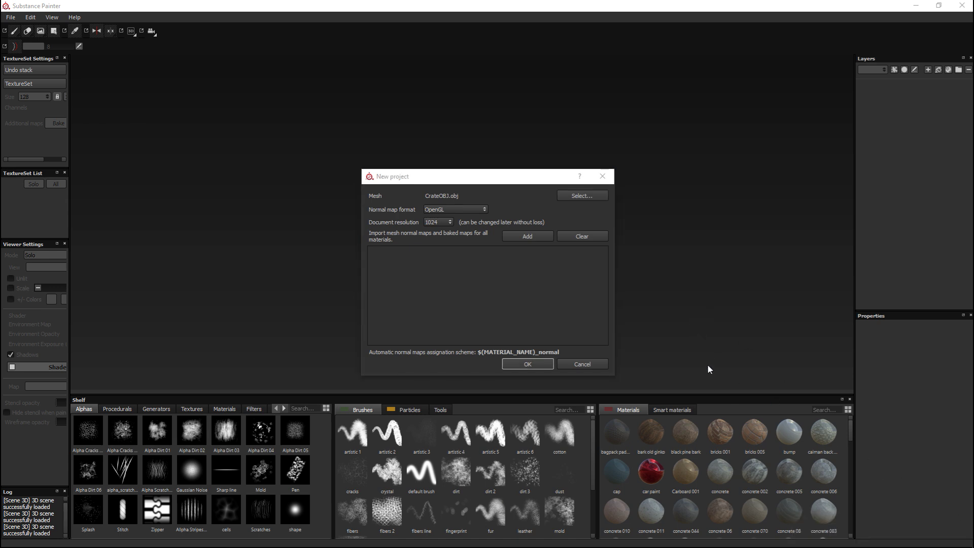
left_click(419, 225)
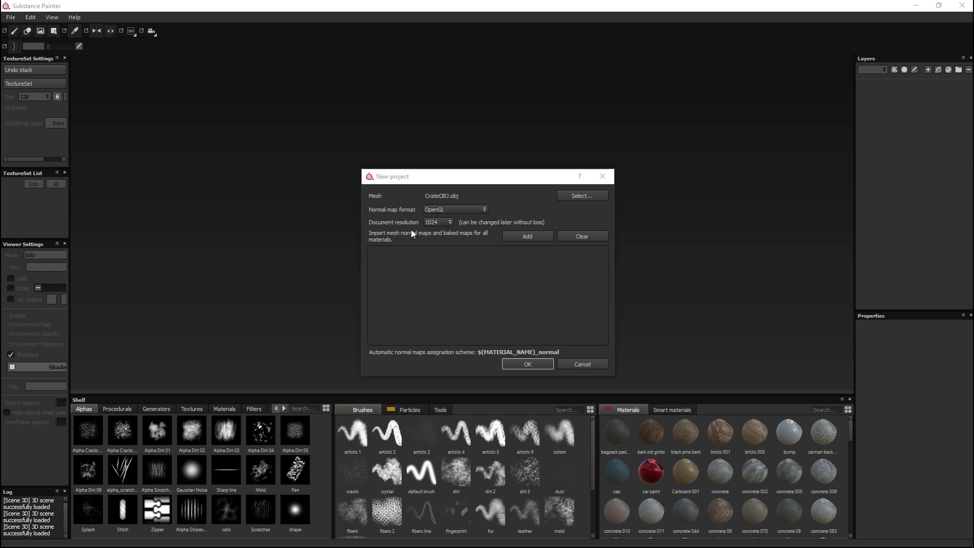
Keep OpenGL as the normal map format and set document resolution to 2048.
left_click(454, 210)
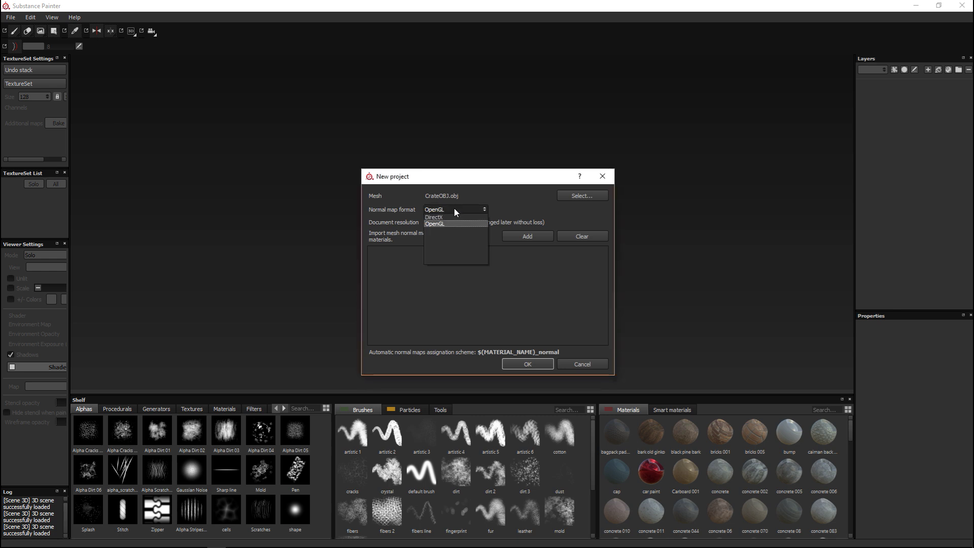
left_click(452, 223)
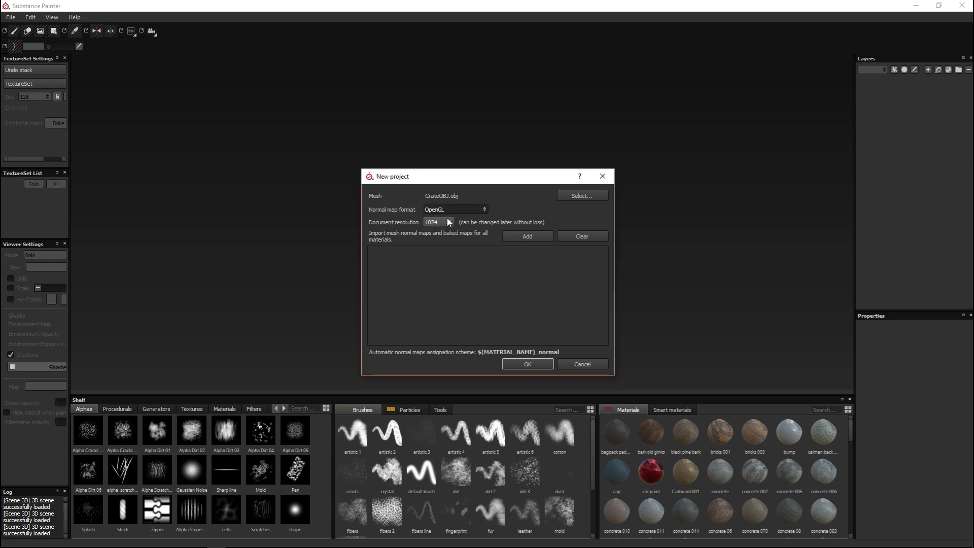
left_click(434, 223)
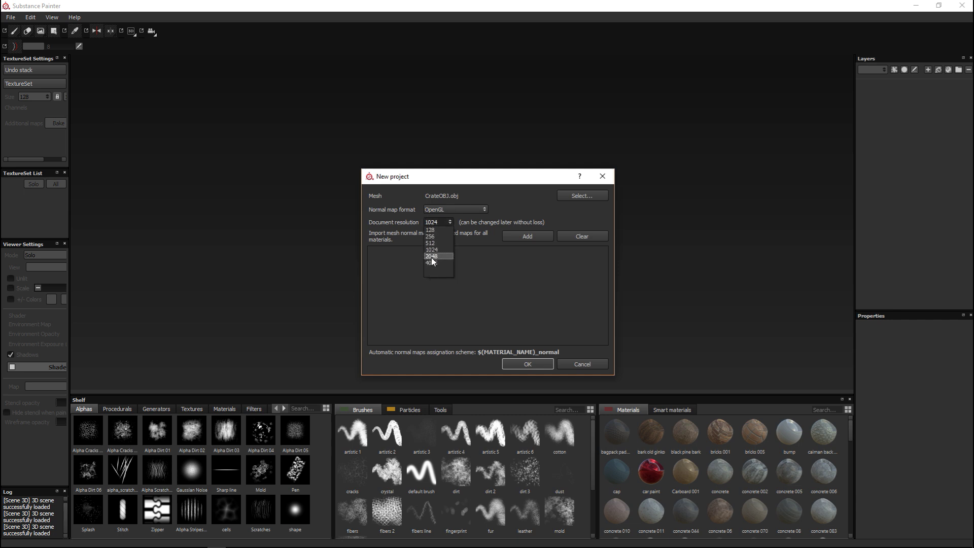
left_click(433, 255)
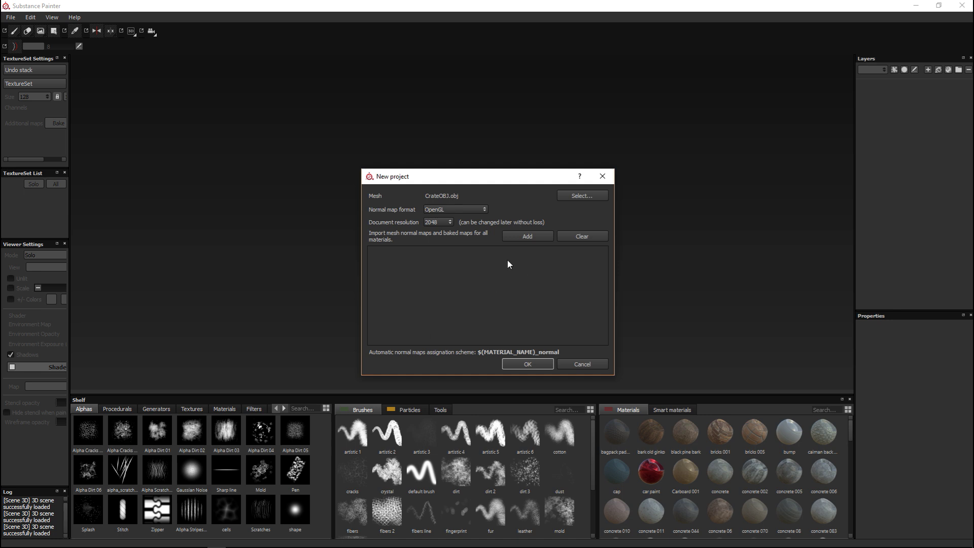
Create the crate project and frame the whole crate in the viewport.
left_click(527, 363)
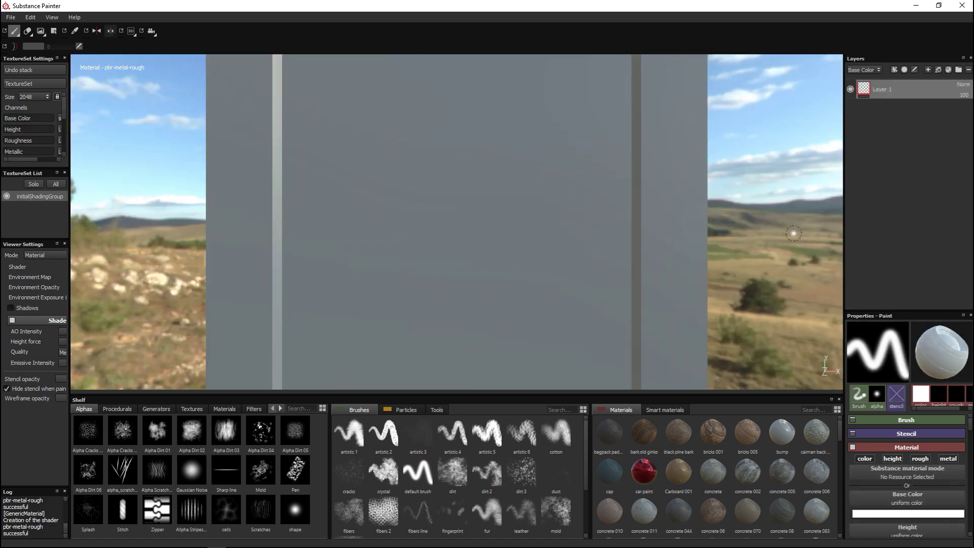
left_click_drag(757, 235, 360, 260, "alt")
key("f")
Orbit and pan around the crate from eye level, below and above.
left_click_drag(438, 304, 661, 293, "alt")
left_click_drag(676, 253, 644, 235, "alt")
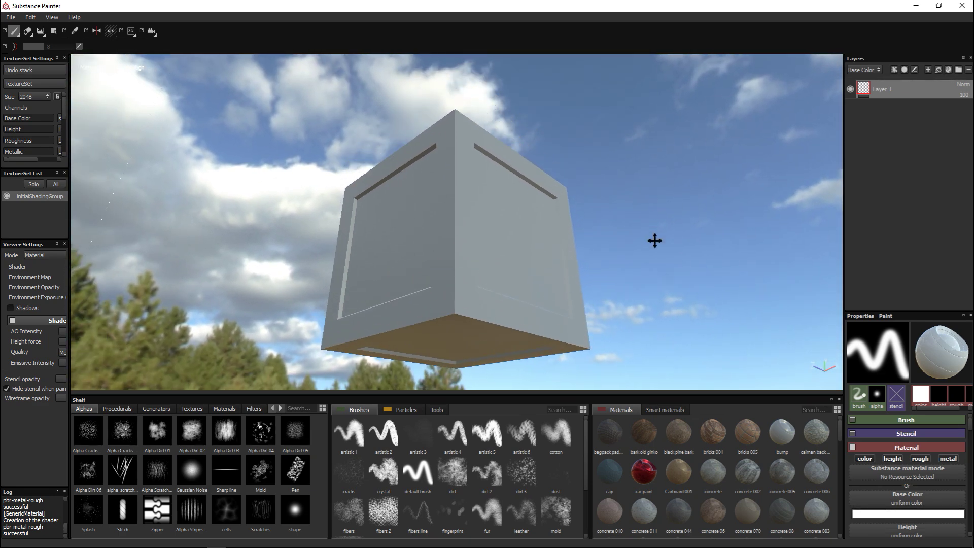
left_click_drag(655, 239, 627, 316, "alt")
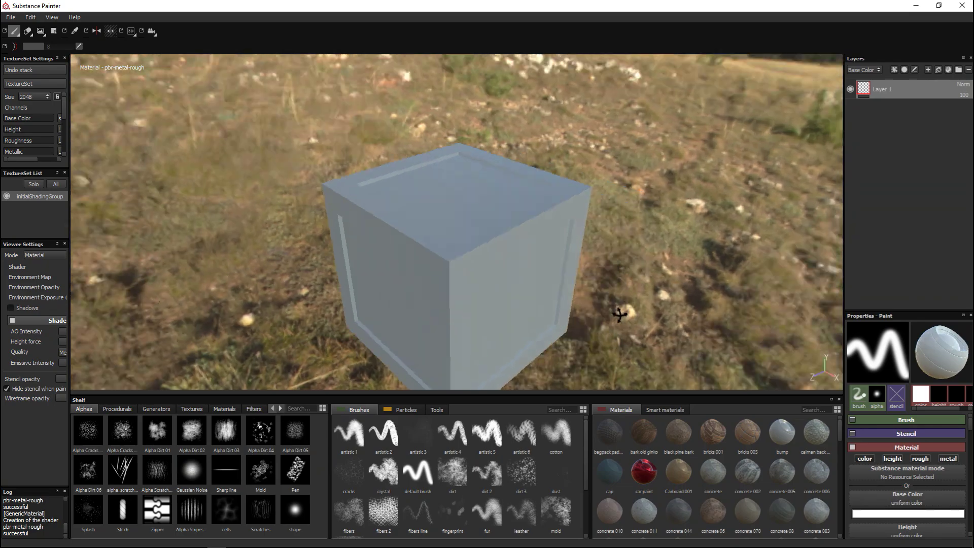
left_click_drag(619, 314, 653, 294, "alt")
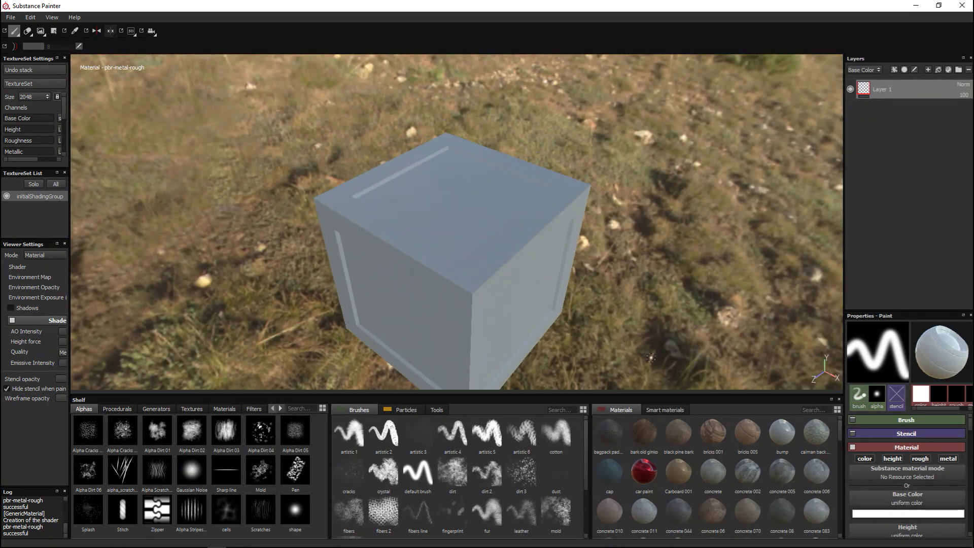
middle_click_drag(650, 358, 641, 328, "alt")
left_click_drag(614, 283, 596, 284, "alt")
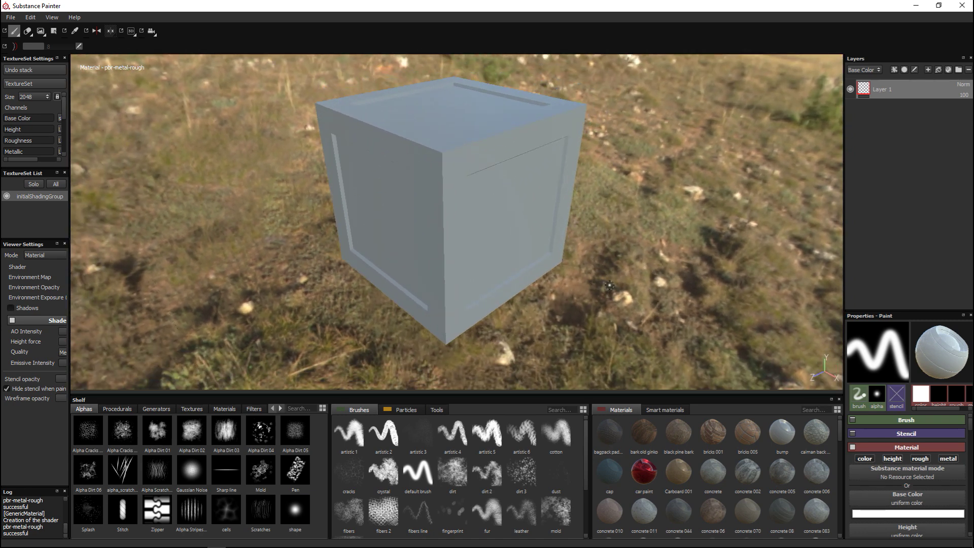
left_click_drag(613, 283, 633, 260, "alt")
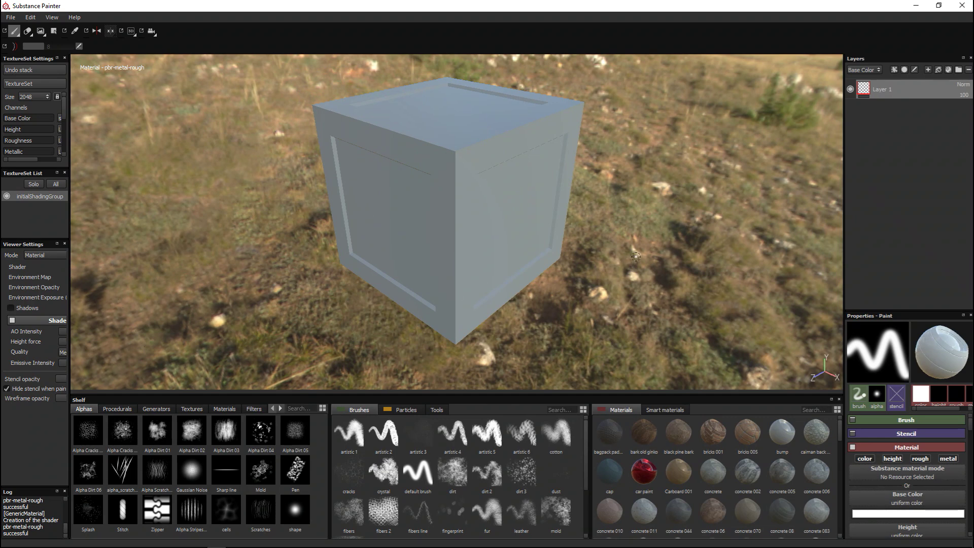
key("alt")
middle_click_drag(633, 257, 614, 312, "alt")
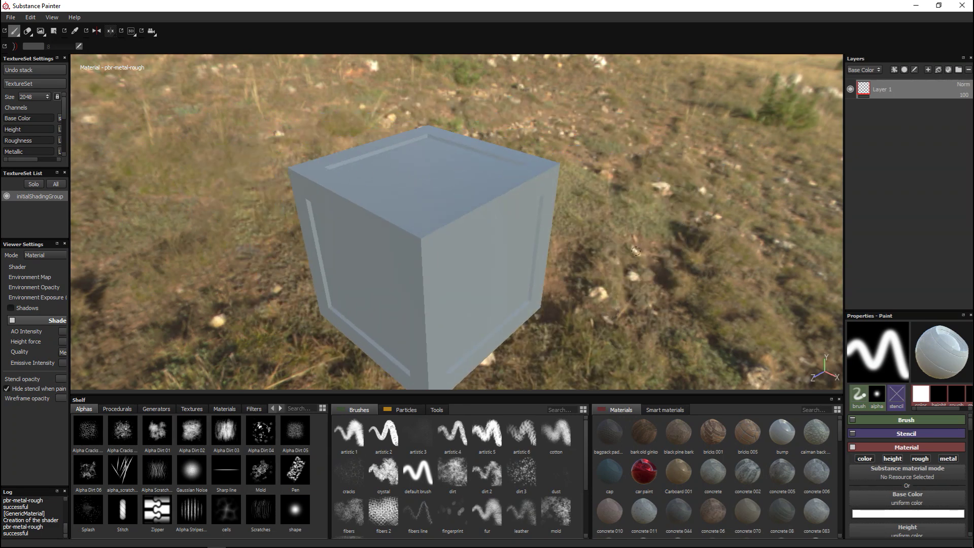
Zoom in and out, then orbit so the horizon and sky sit behind the crate.
scroll(634, 228, "up", 2)
scroll(635, 229, "down", 1)
scroll(635, 228, "down", 3)
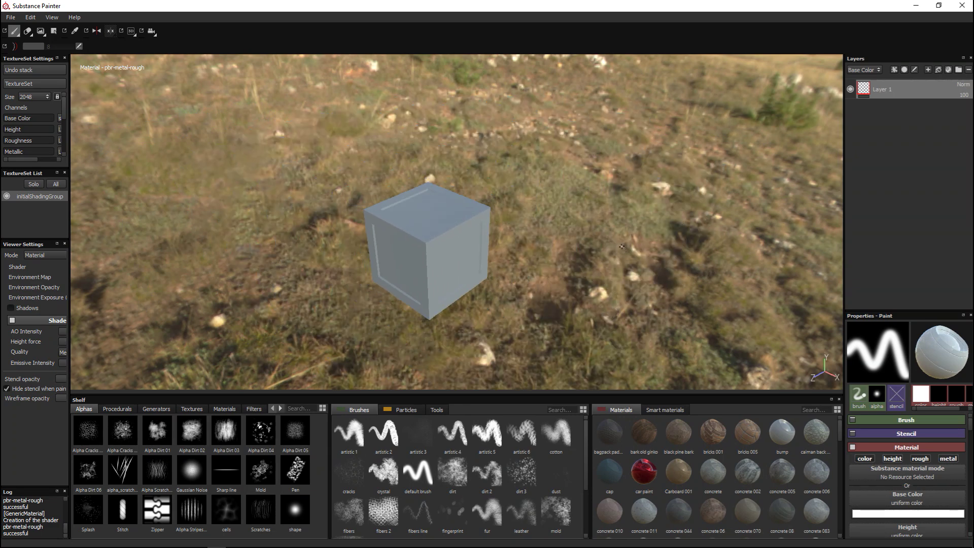
scroll(622, 247, "up", 3)
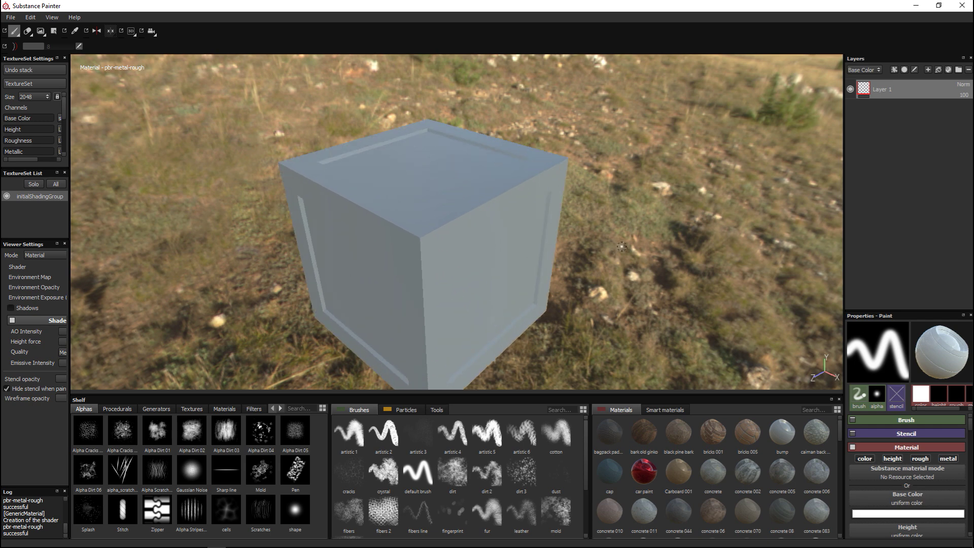
scroll(622, 247, "up", 2)
scroll(621, 247, "down", 4)
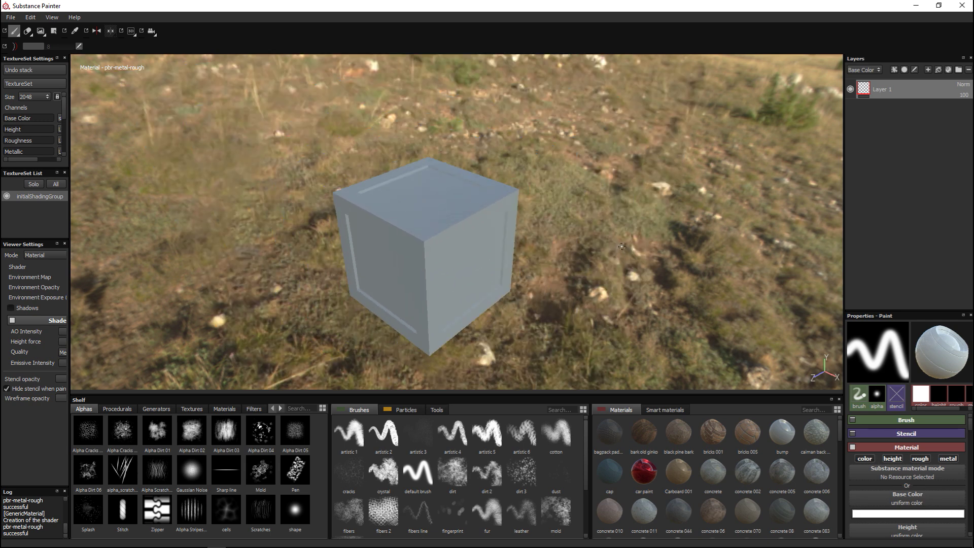
scroll(622, 247, "up", 2)
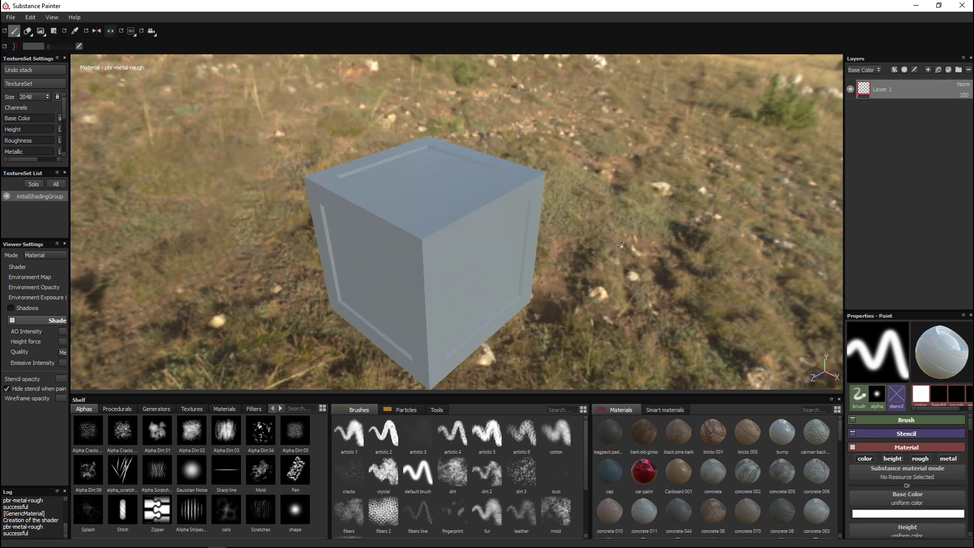
scroll(622, 247, "up", 1)
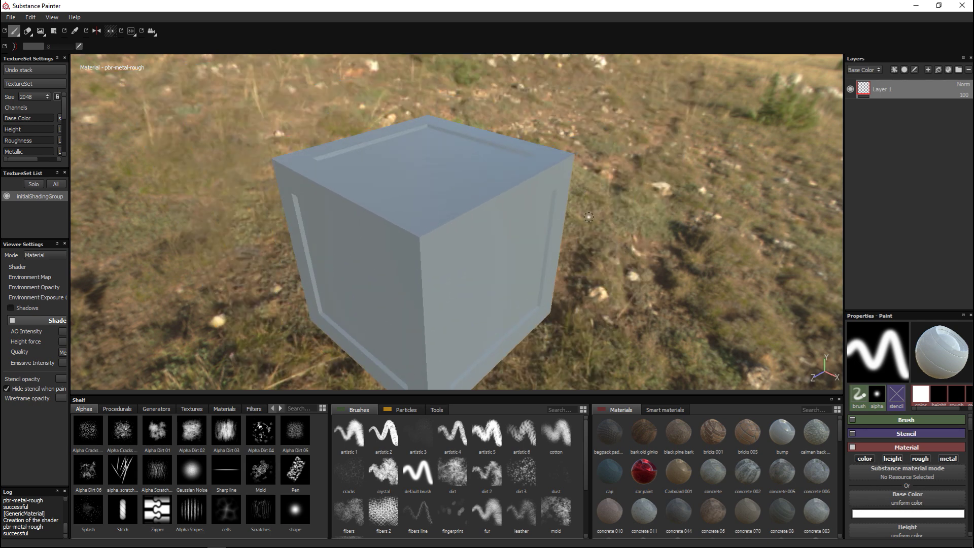
key("alt")
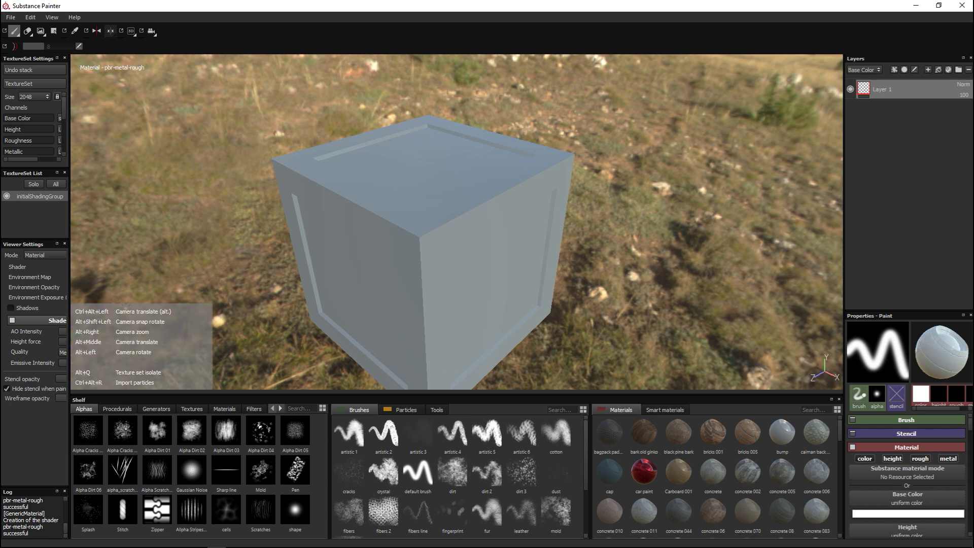
scroll(607, 225, "up", 2)
scroll(597, 248, "down", 4)
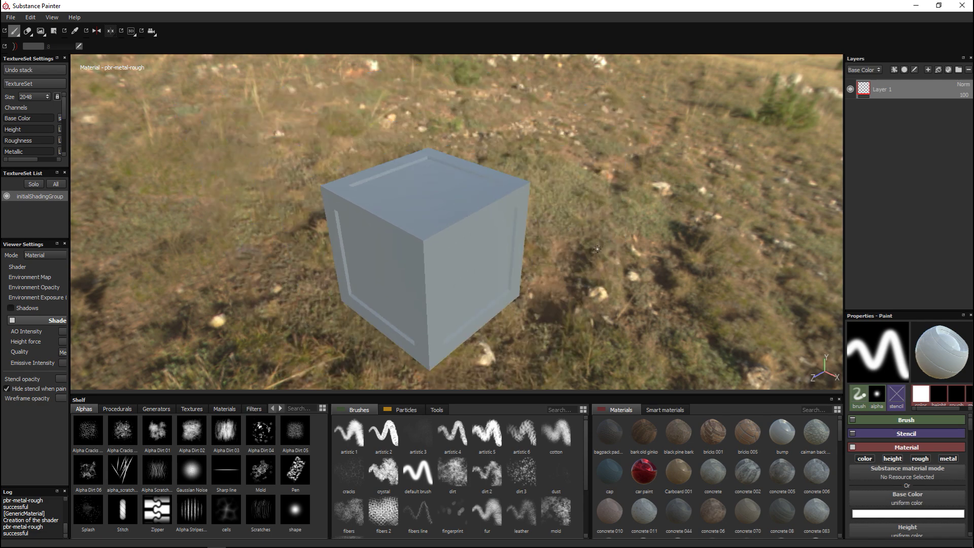
left_click_drag(597, 248, 573, 323, "alt")
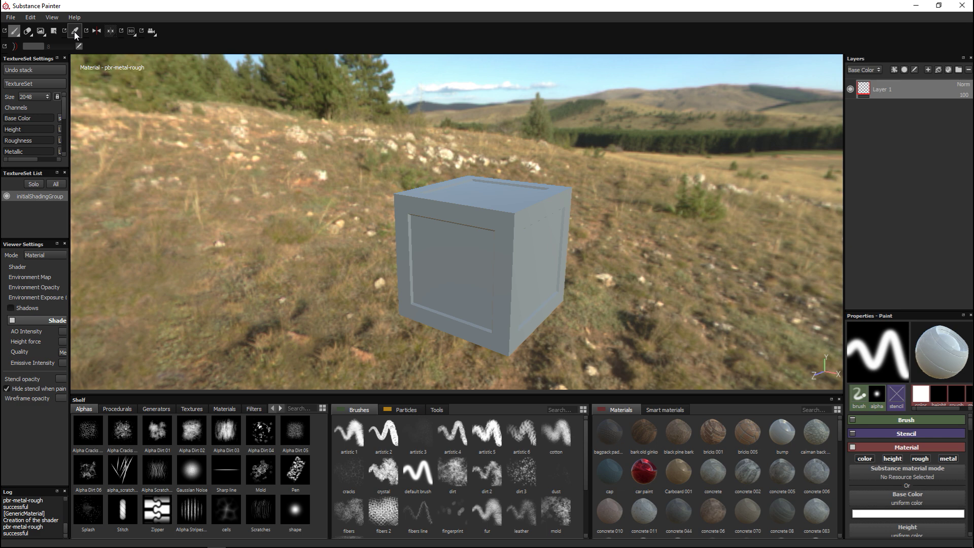
Enable symmetry painting, preview the 3D/2D layout, then return to the 3D-only viewport.
left_click(96, 31)
left_click(132, 29)
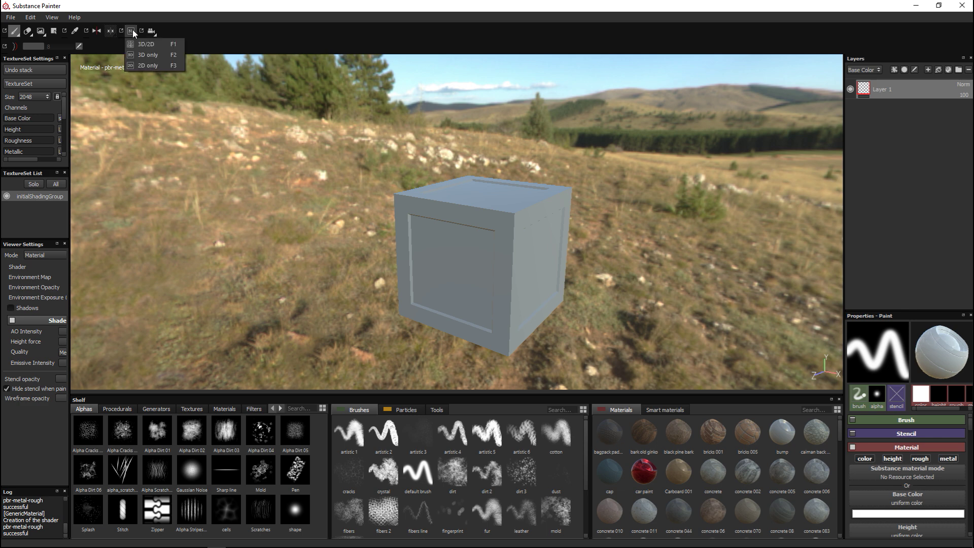
left_click(158, 45)
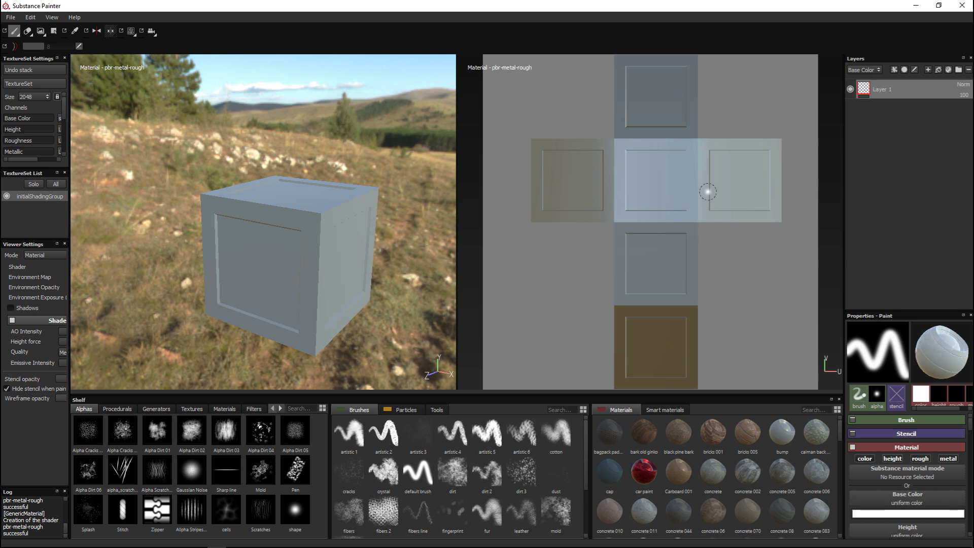
left_click(131, 30)
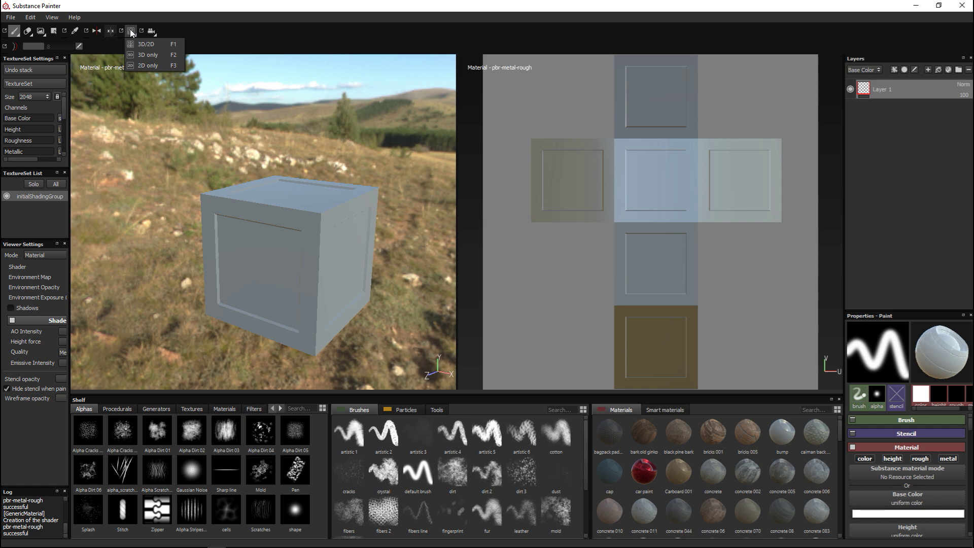
left_click(157, 55)
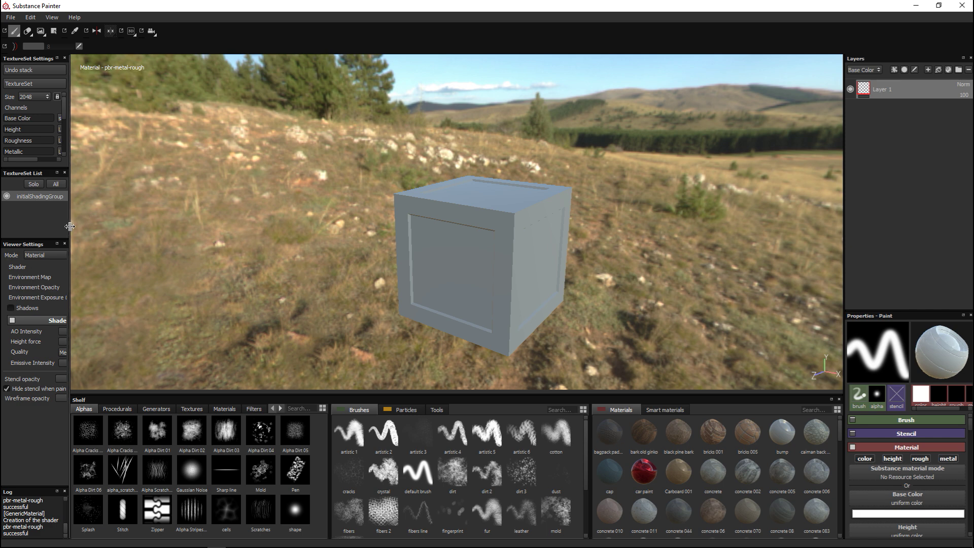
Widen the left panels, expand the Undo stack, and float TextureSet Settings.
left_click_drag(69, 226, 246, 237)
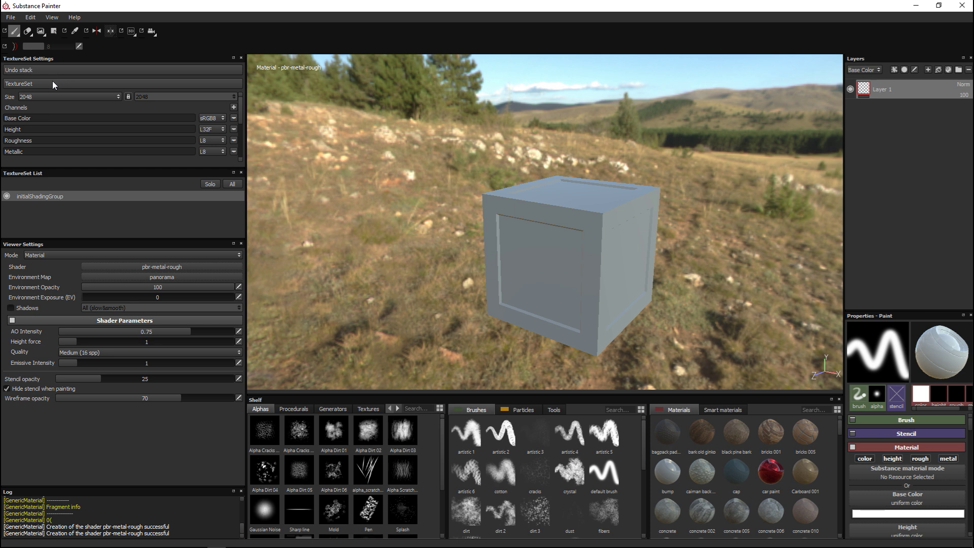
left_click(31, 71)
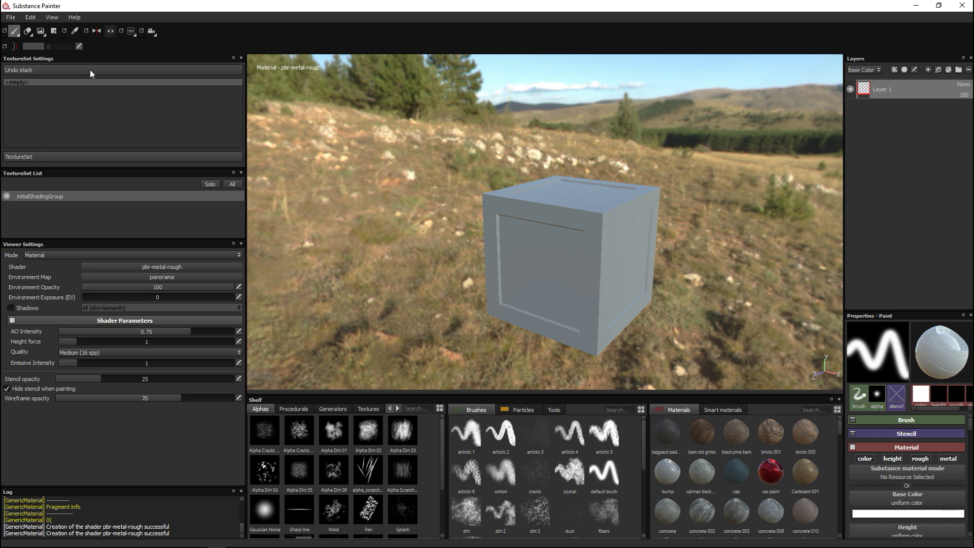
left_click(234, 59)
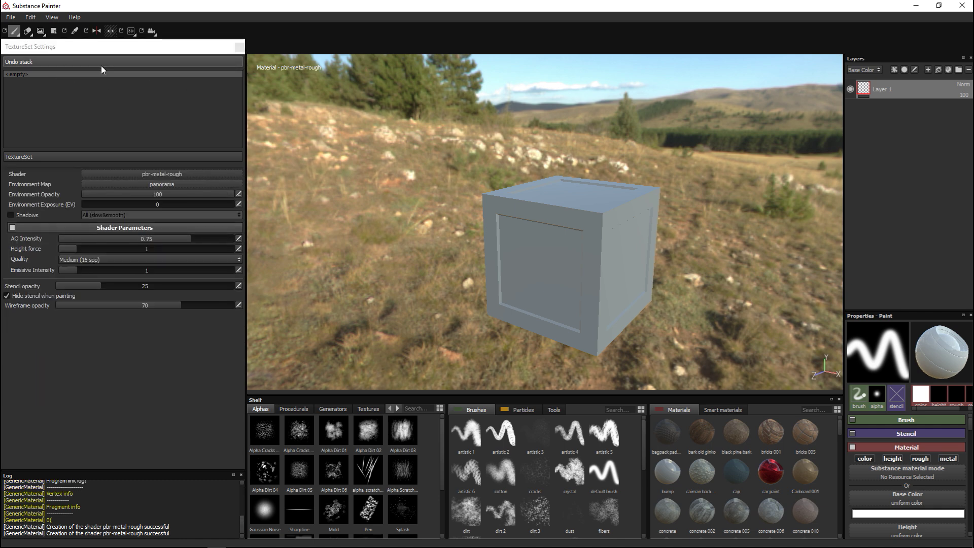
Expand the TextureSet section and scroll down to Additional maps.
left_click(54, 157)
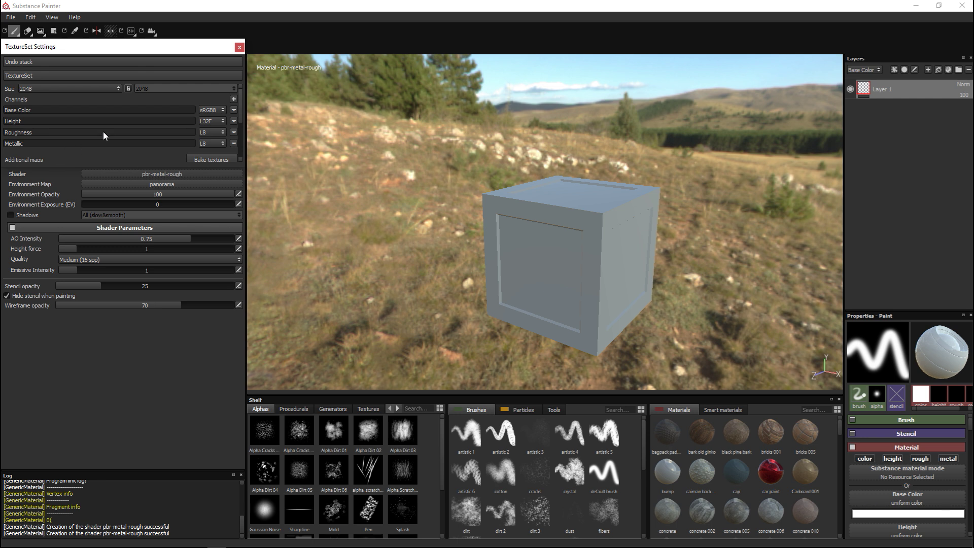
scroll(110, 128, "down", 3)
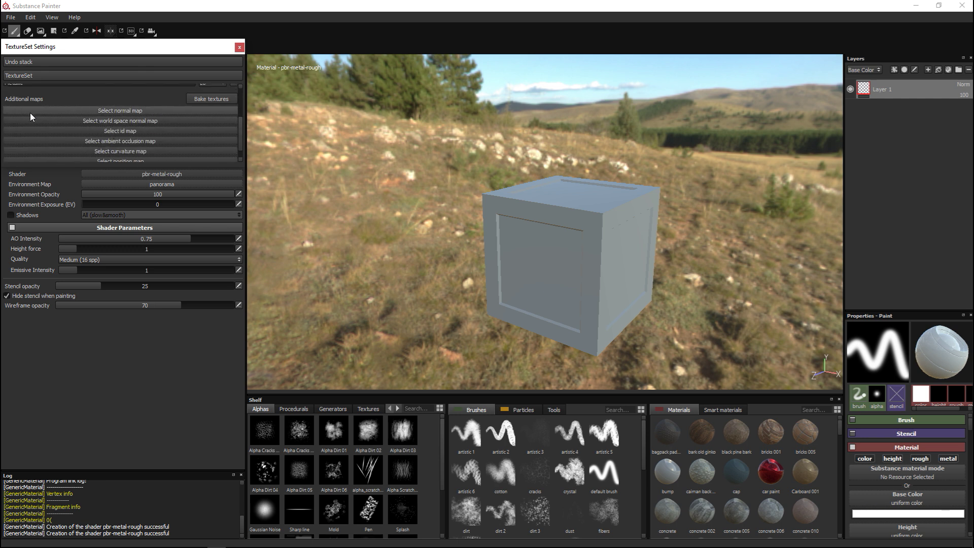
scroll(43, 141, "up", 3)
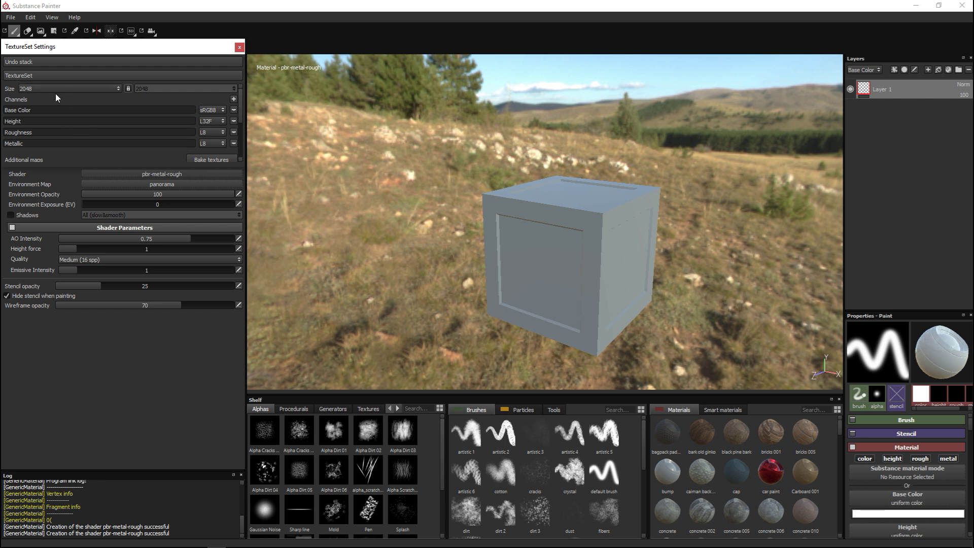
scroll(81, 108, "down", 2)
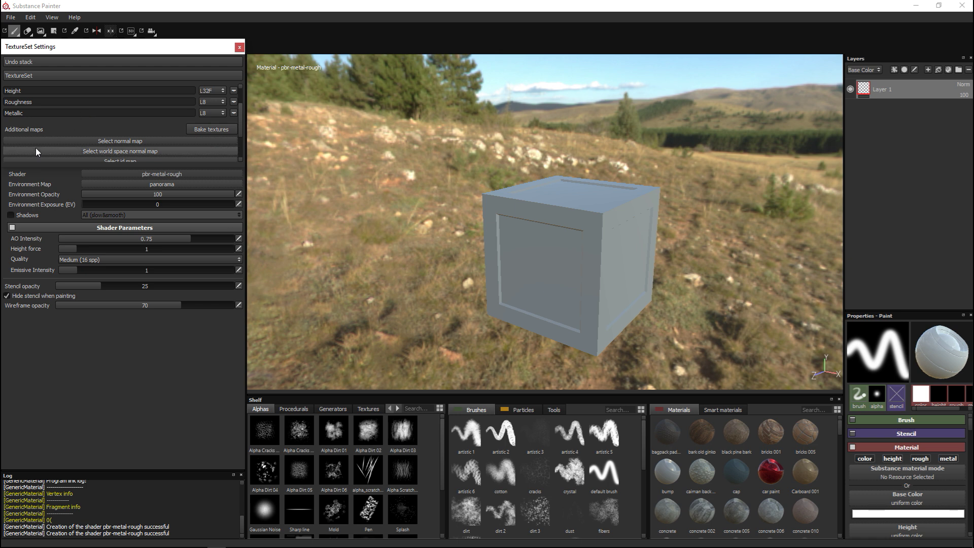
scroll(80, 137, "down", 2)
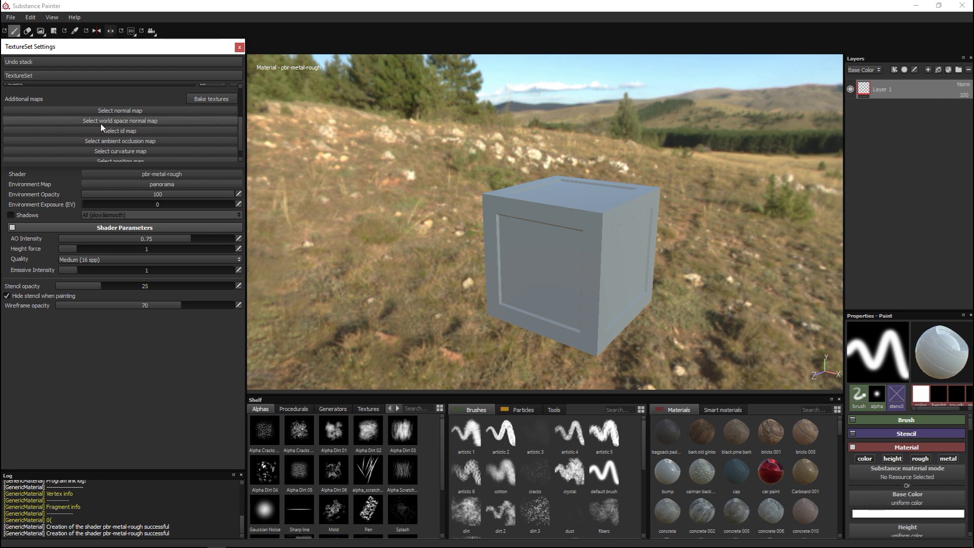
Try selecting a normal map, finding no resources, then collapse Shader Parameters.
left_click(112, 111)
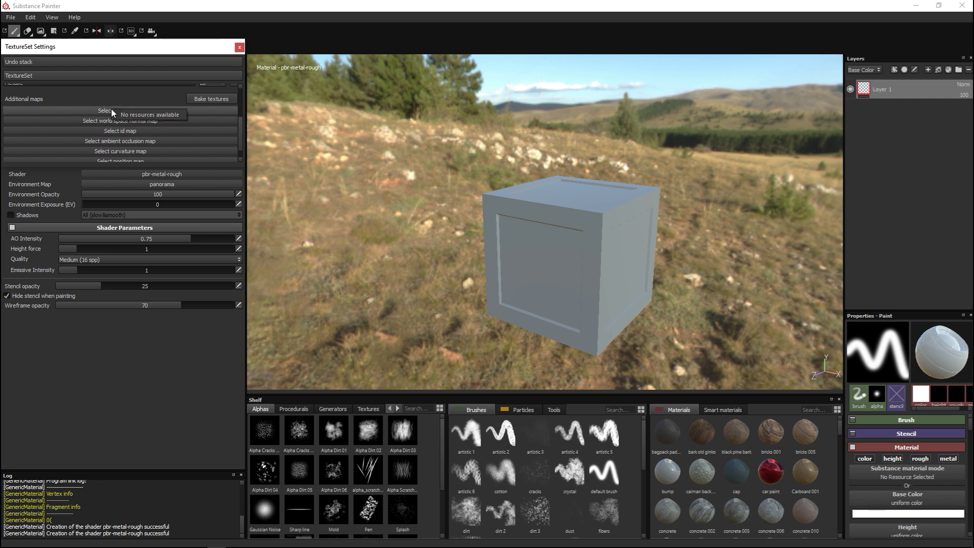
left_click(160, 116)
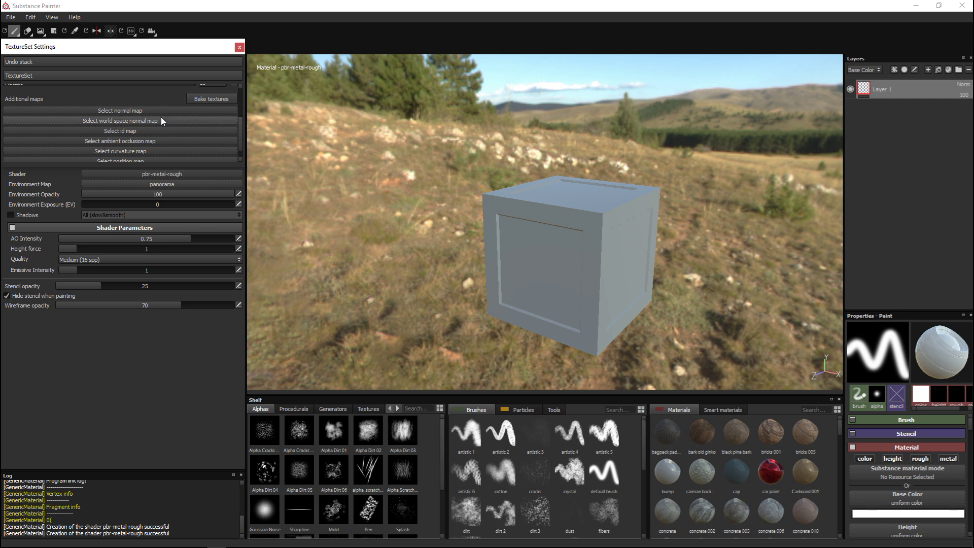
left_click(151, 111)
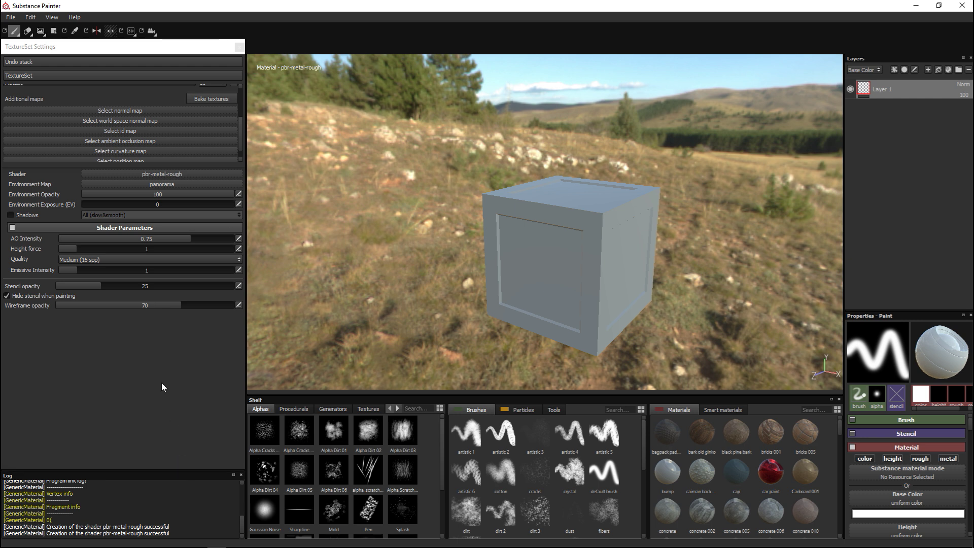
left_click(72, 227)
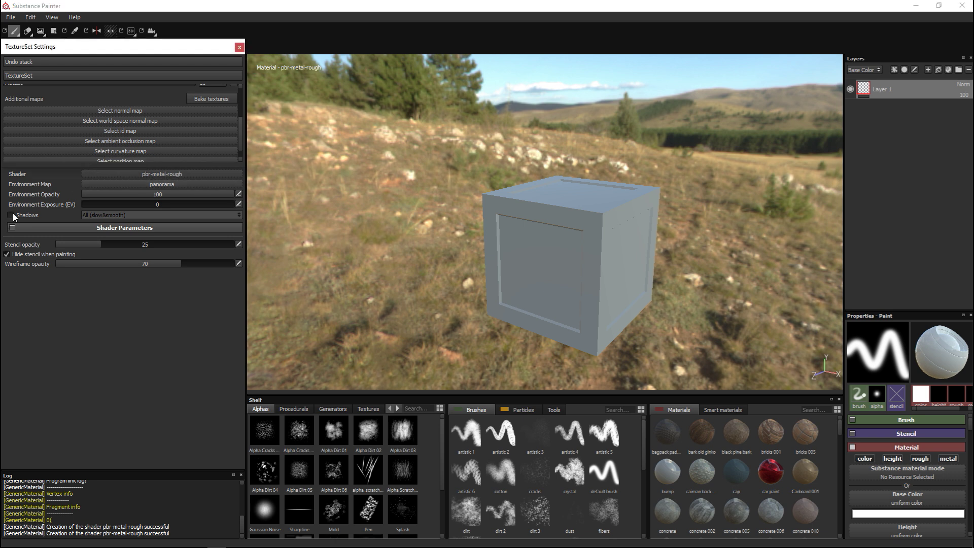
Bring back Viewer Settings with F9 and browse the Environment Map choices.
key("F9")
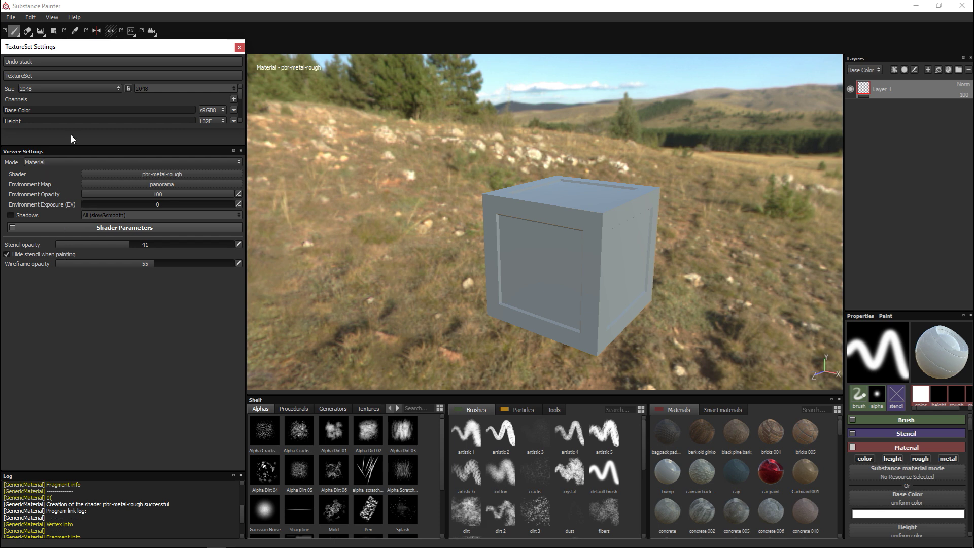
mouse_move(72, 129)
left_mouse_down()
mouse_move(74, 155)
mouse_move(77, 138)
left_mouse_up()
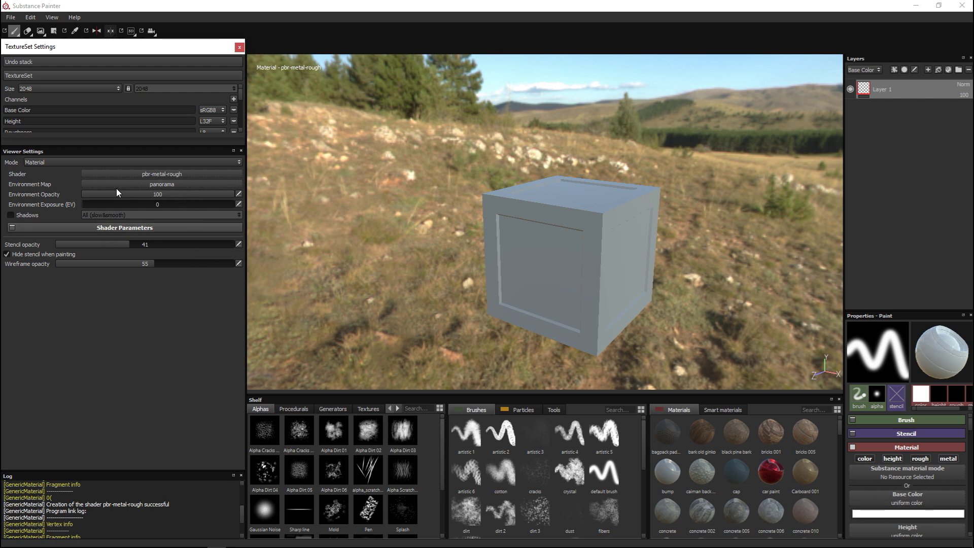
left_click(231, 184)
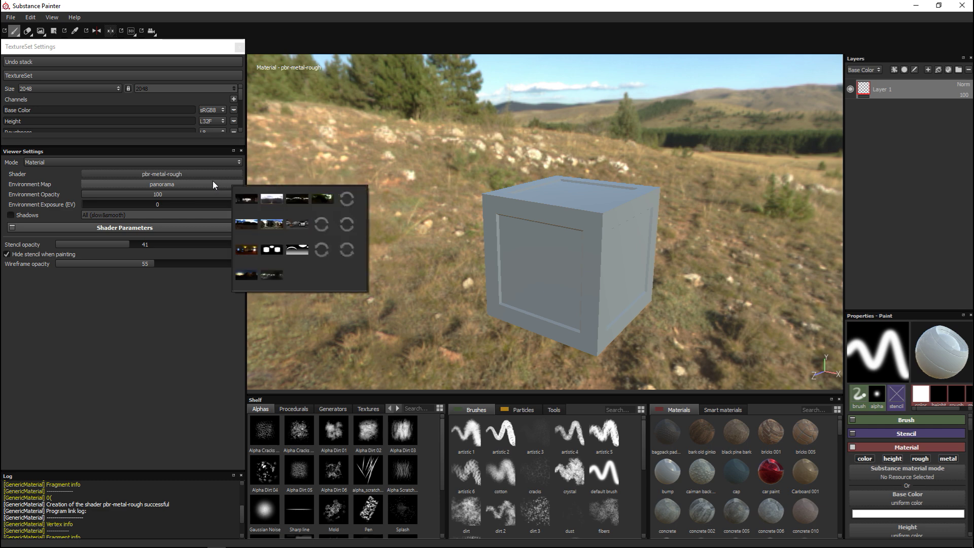
left_click(186, 183)
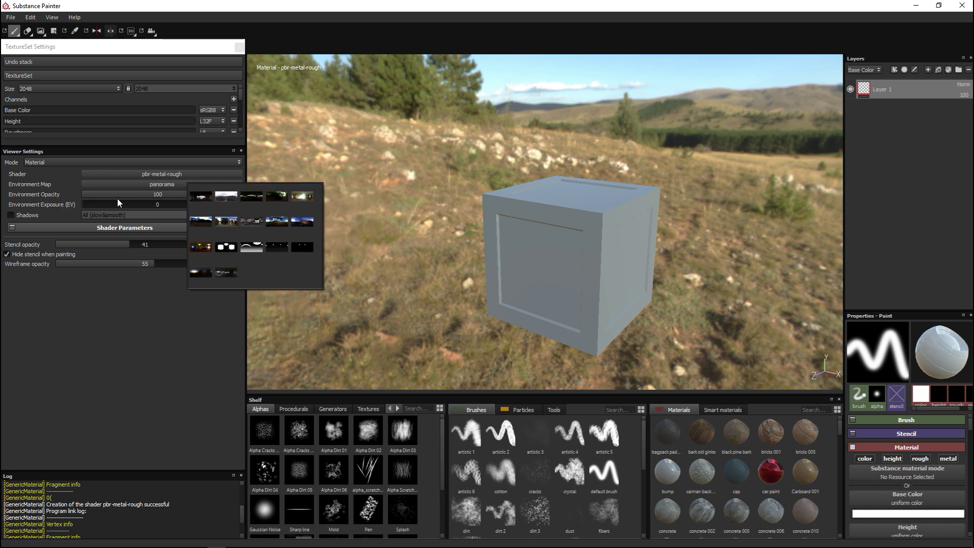
Return environment opacity to 100, set exposure to -1.13, and narrow the floating panel.
left_click(135, 193)
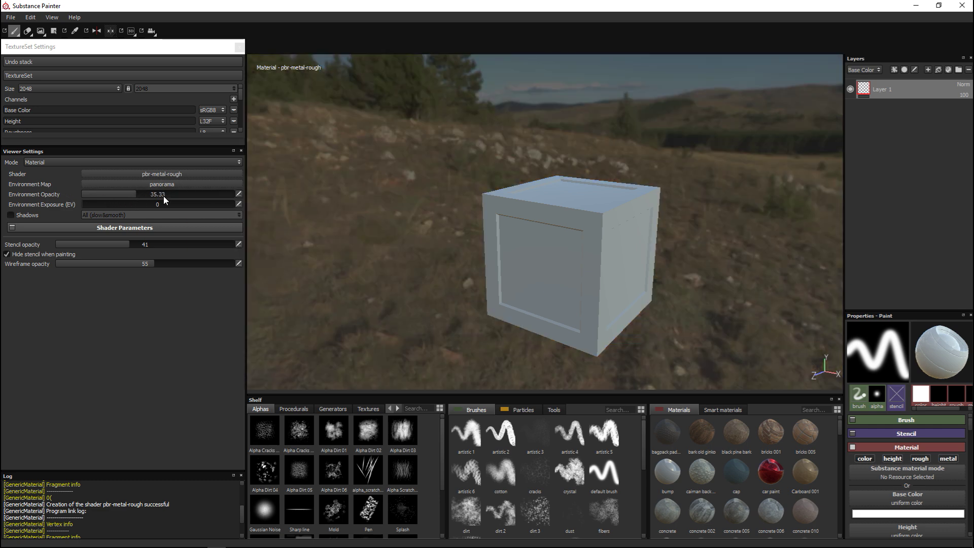
left_click_drag(140, 196, 243, 206)
left_click_drag(120, 203, 149, 209)
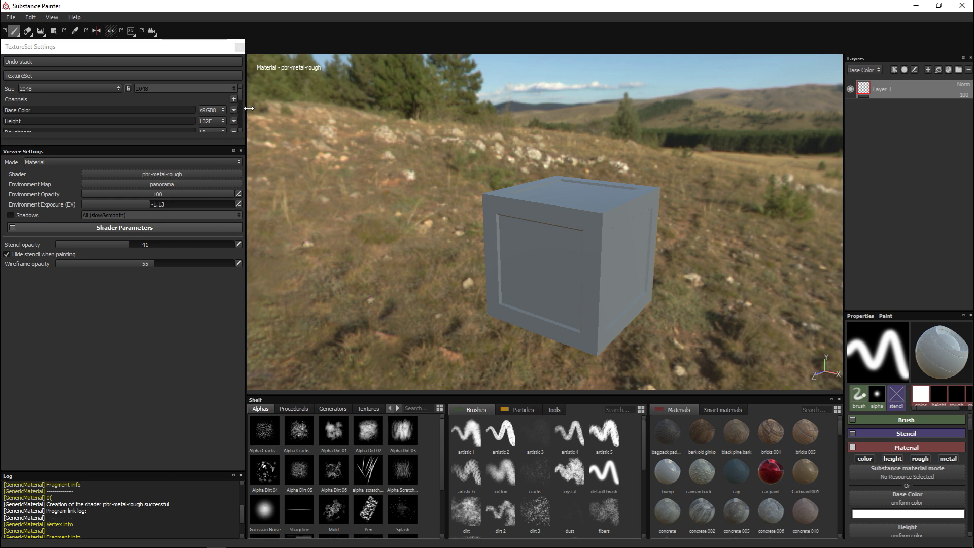
left_click_drag(245, 114, 107, 113)
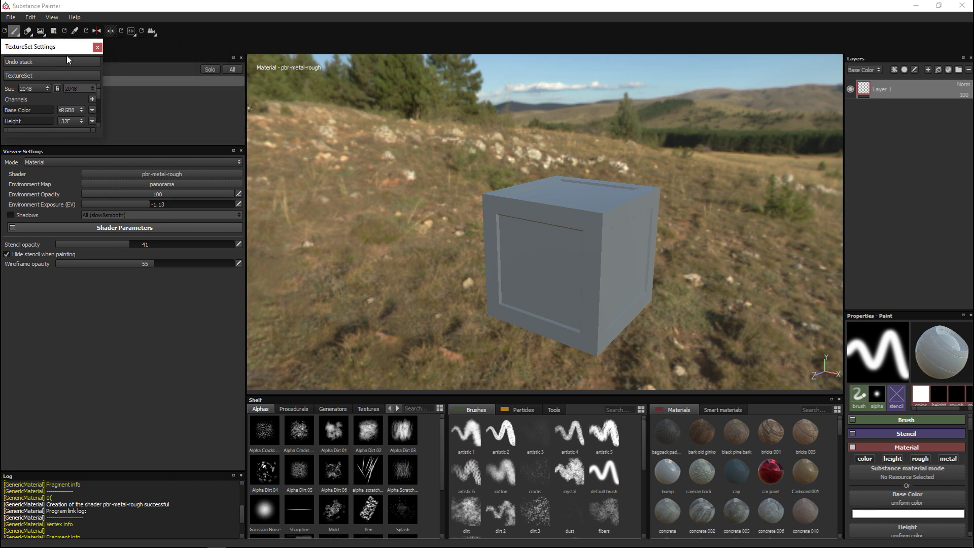
Dock TextureSet Settings at the bottom-left and narrow the left panel to widen the 3D view.
left_click_drag(73, 51, 84, 413)
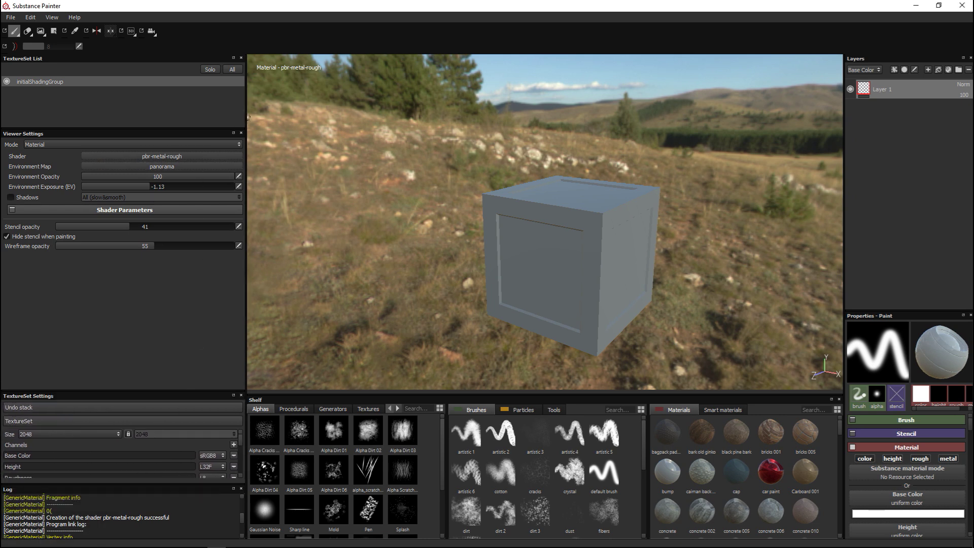
left_click_drag(245, 121, 94, 120)
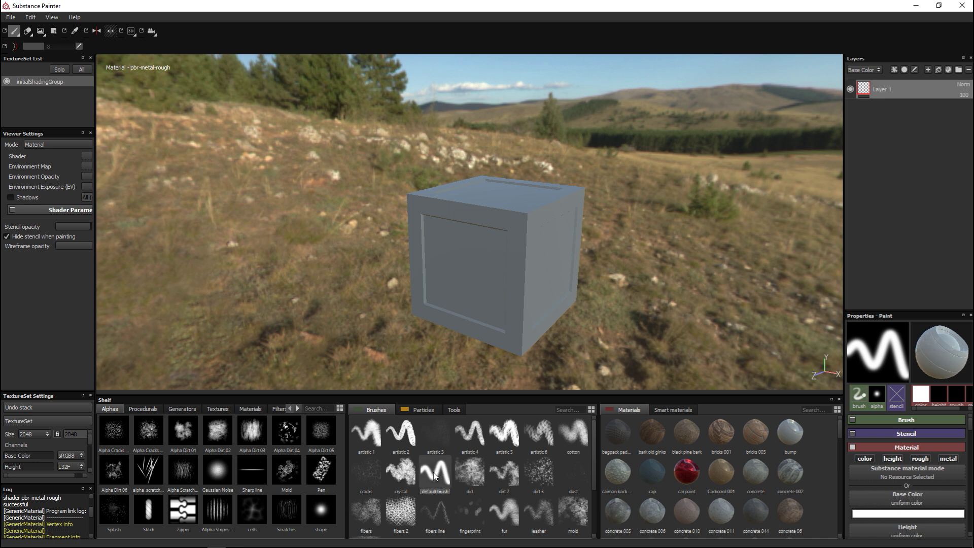
mouse_move(435, 475)
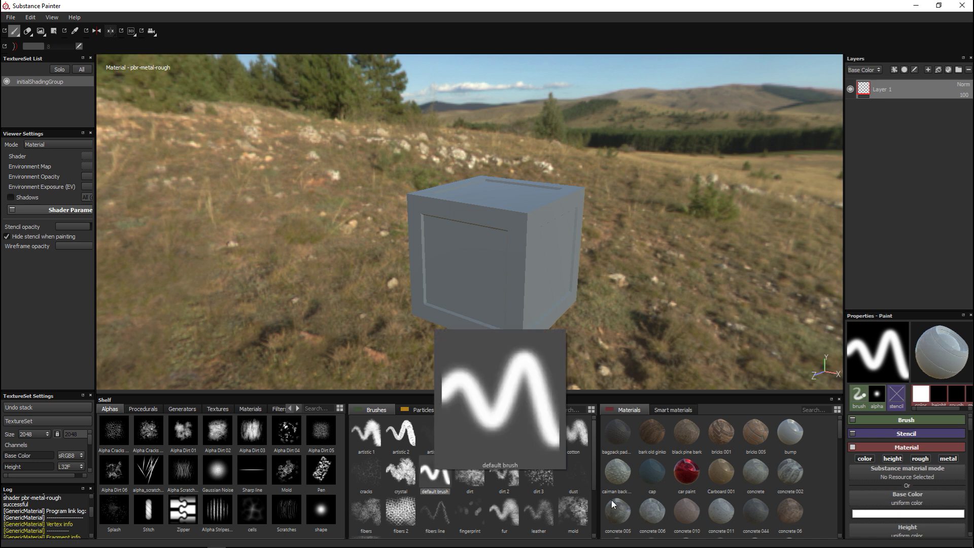
Pick teal base colour (R 0.035, G 0.776, B 0.605) and scribble it across the crate's front face.
mouse_move(866, 342)
left_mouse_down()
mouse_move(876, 359)
mouse_move(883, 337)
mouse_move(882, 363)
left_mouse_up()
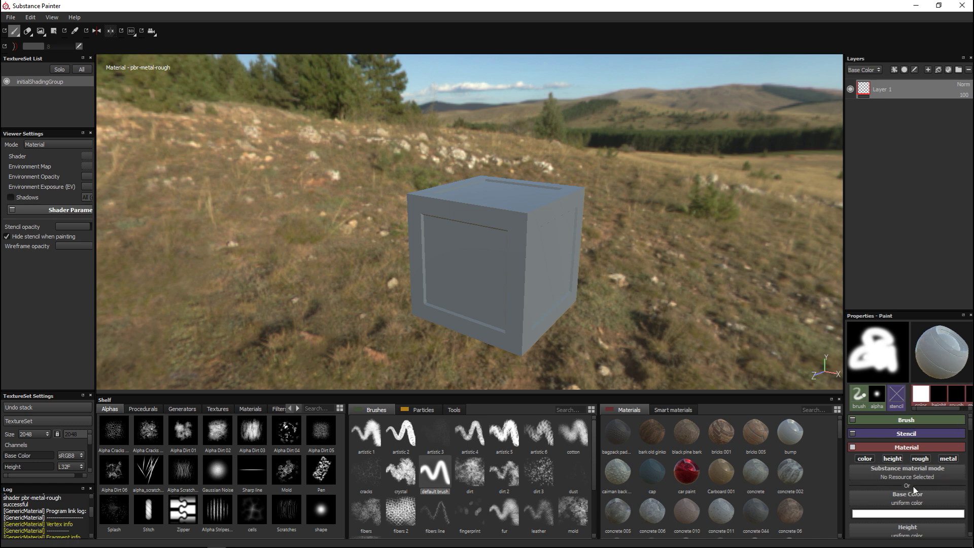
left_click(905, 514)
left_click_drag(850, 459, 893, 481)
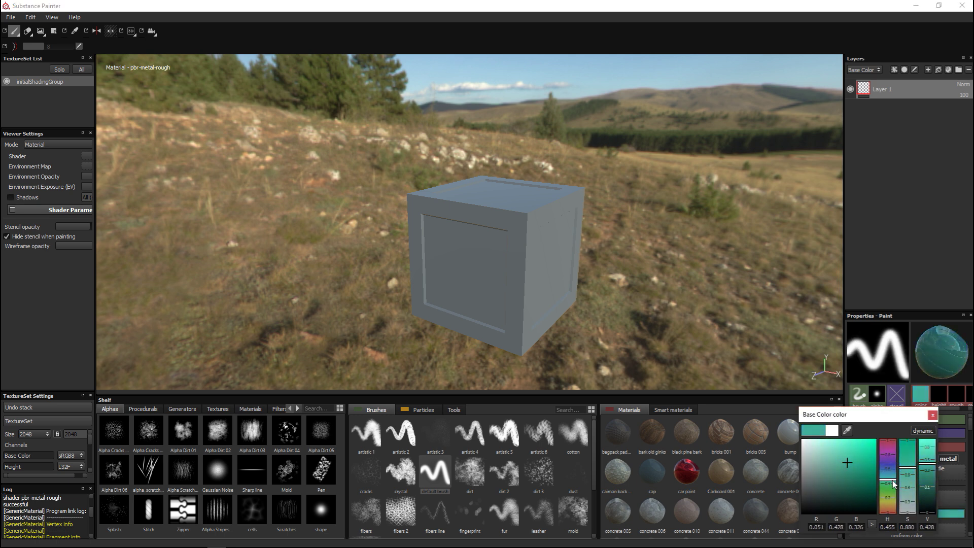
left_click_drag(848, 449, 857, 446)
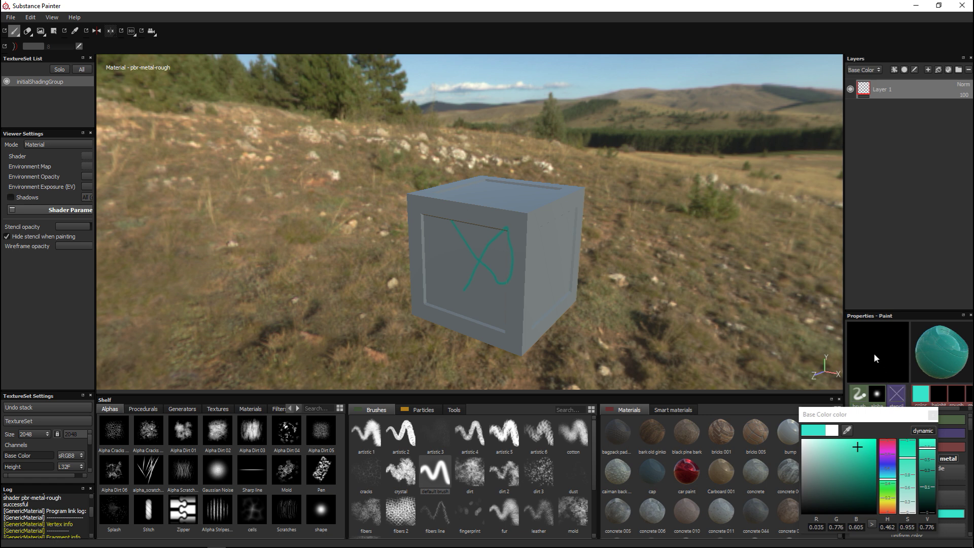
left_click(932, 415)
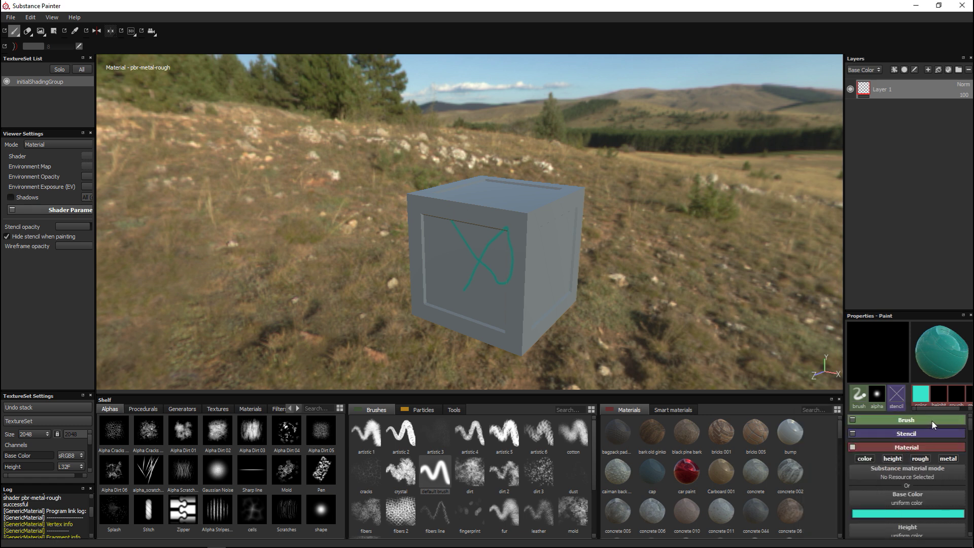
Show the advanced brush settings in a taller panel and adjust brush size and size jitter.
left_click(853, 420)
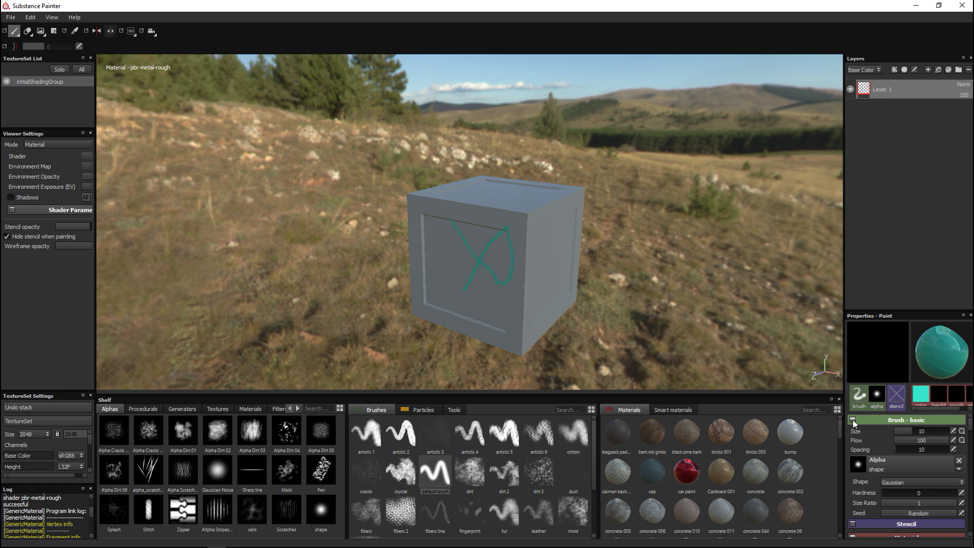
left_click(854, 420)
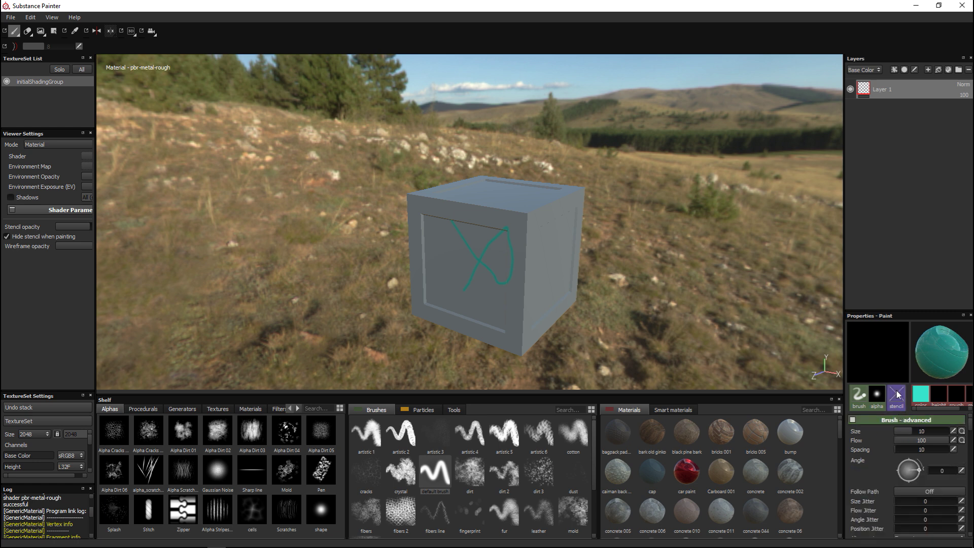
left_click_drag(894, 313, 892, 189)
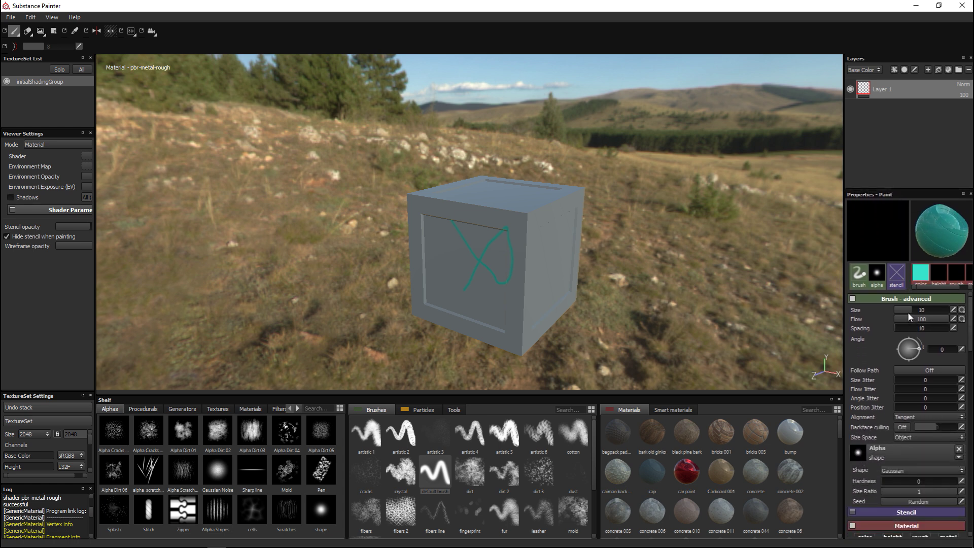
left_click_drag(906, 309, 915, 309)
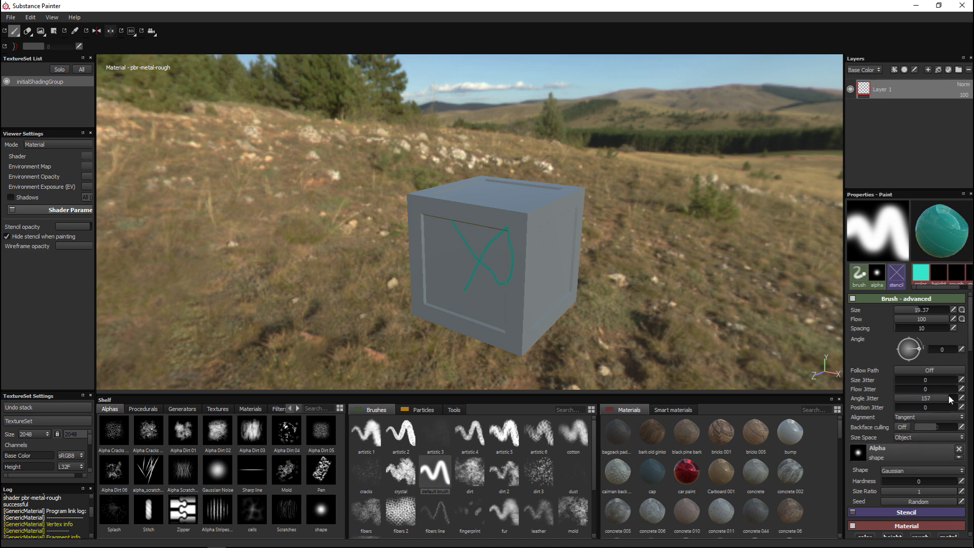
mouse_move(916, 379)
left_mouse_down()
mouse_move(933, 379)
mouse_move(906, 379)
mouse_move(950, 379)
mouse_move(929, 378)
left_mouse_up()
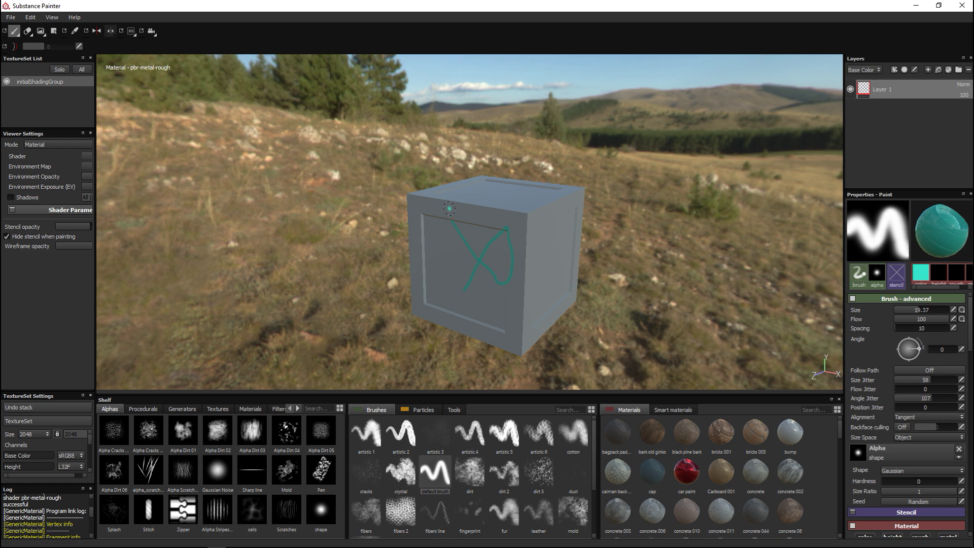
Paint a broad teal patch over the crate's upper front with a size-37 brush, then add Layer 2.
left_click_drag(502, 238, 540, 253)
left_click(909, 310)
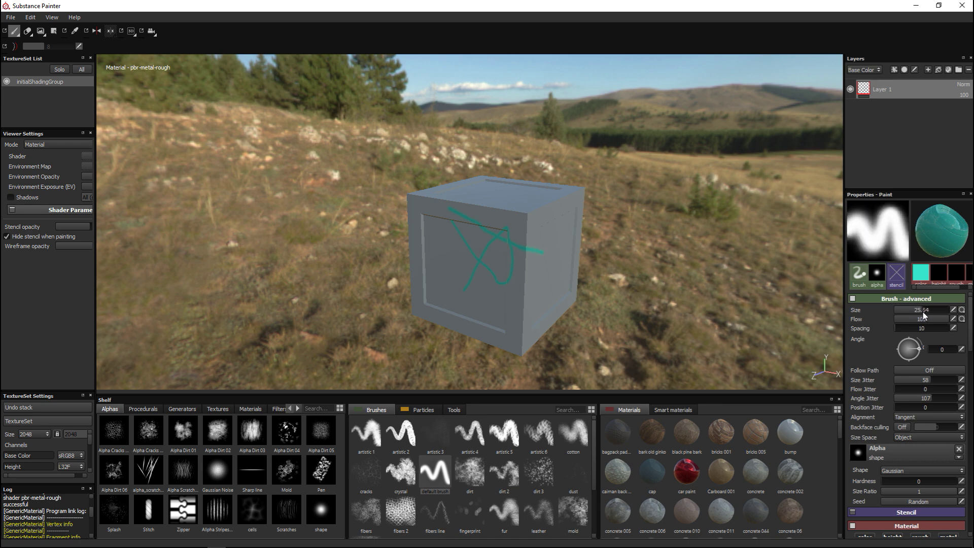
left_click(929, 312)
left_click_drag(467, 224, 478, 277)
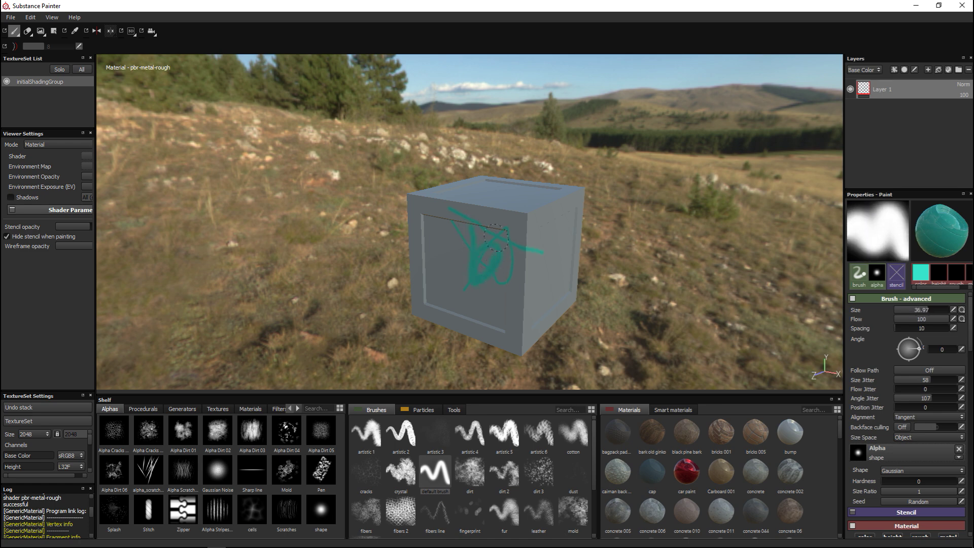
mouse_move(503, 223)
left_mouse_down()
mouse_move(462, 211)
mouse_move(480, 203)
mouse_move(519, 213)
left_mouse_up()
mouse_move(470, 227)
left_mouse_down()
mouse_move(467, 252)
mouse_move(498, 239)
left_mouse_up()
left_click(928, 70)
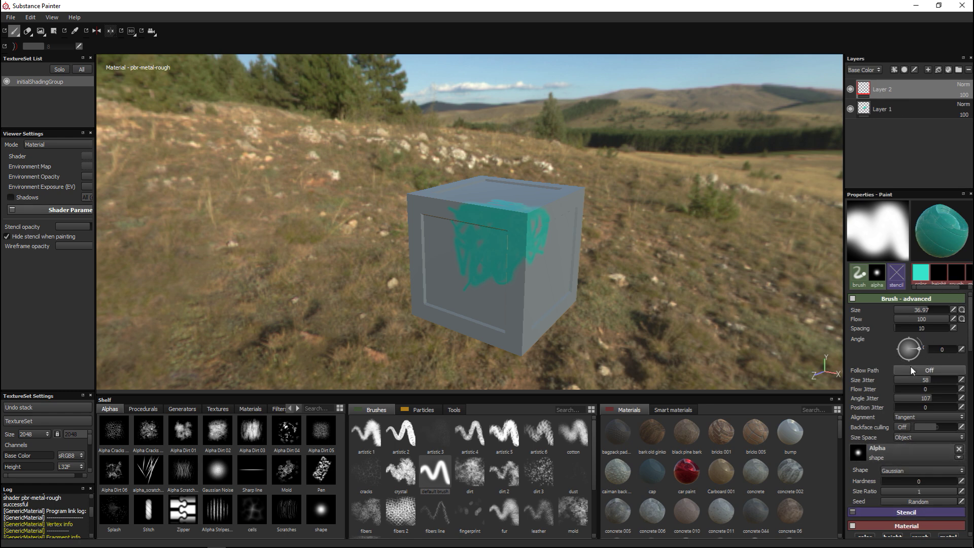
Switch the base colour to red (R 0.941, G 0.005, B 0.005) and scribble over the crate's lower front.
scroll(918, 463, "down", 4)
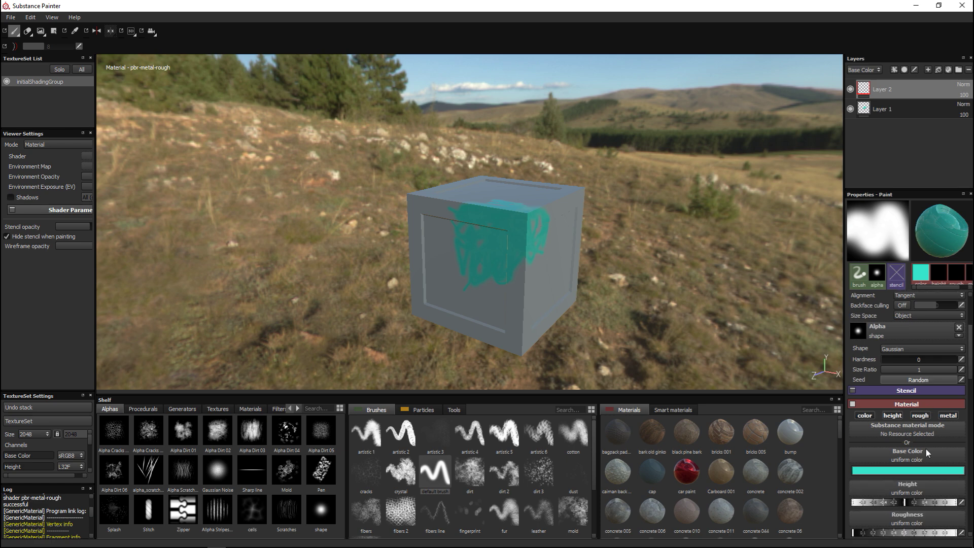
left_click(889, 470)
left_click_drag(888, 471, 870, 442)
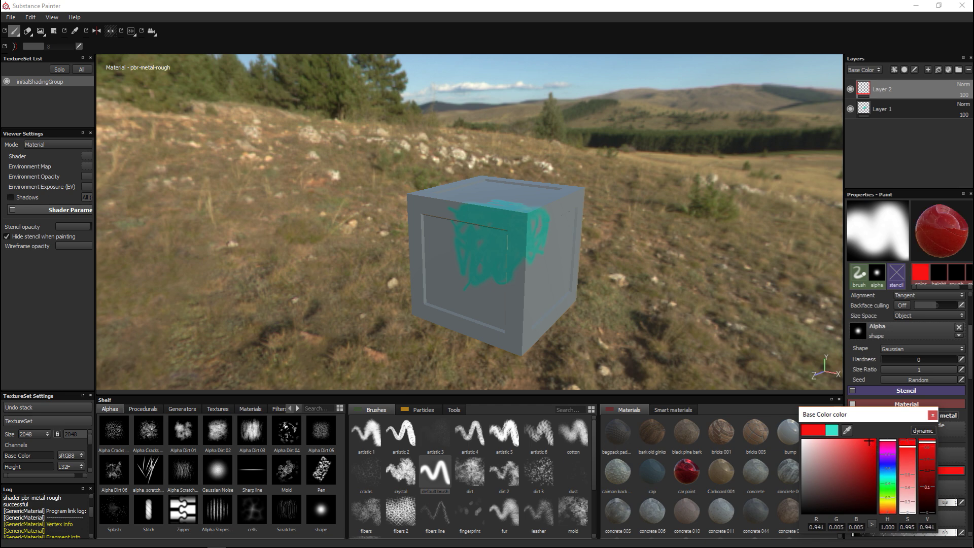
mouse_move(467, 256)
left_mouse_down()
mouse_move(506, 301)
mouse_move(478, 270)
mouse_move(465, 285)
mouse_move(502, 252)
mouse_move(477, 284)
mouse_move(482, 255)
mouse_move(458, 279)
mouse_move(448, 278)
mouse_move(465, 255)
mouse_move(441, 263)
mouse_move(464, 248)
mouse_move(489, 300)
left_mouse_up()
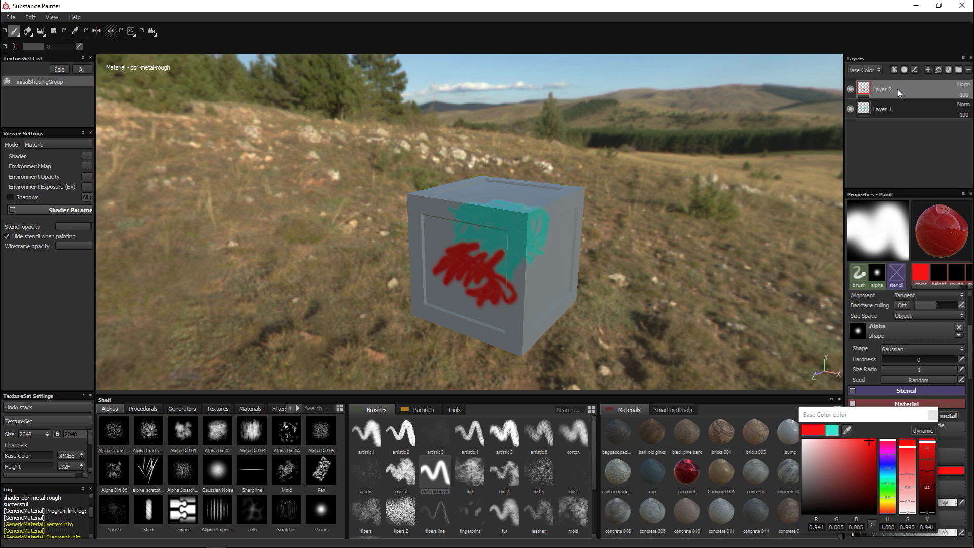
Compare Layer 1 and Layer 2 by reordering and toggling them, ending with red above teal, both visible.
left_click_drag(896, 89, 901, 145)
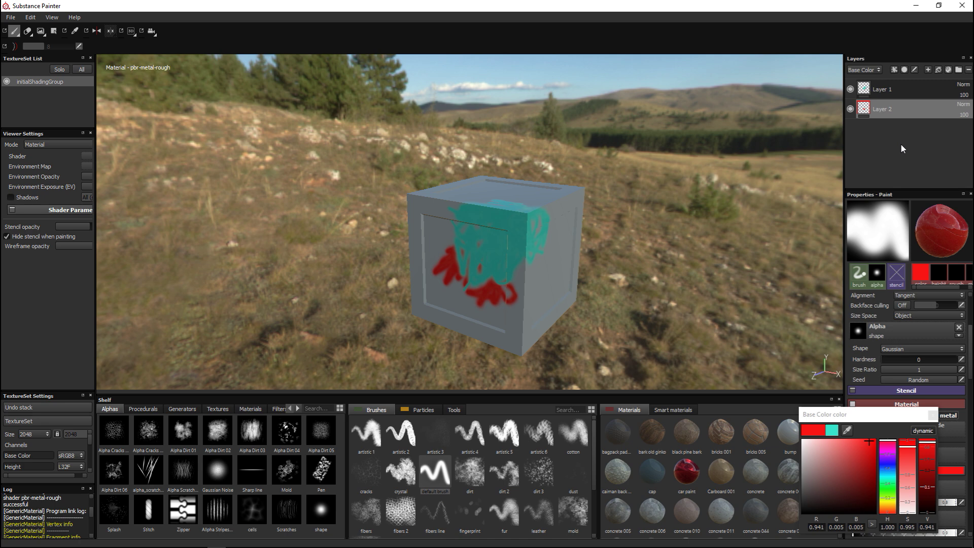
left_click_drag(896, 89, 893, 151)
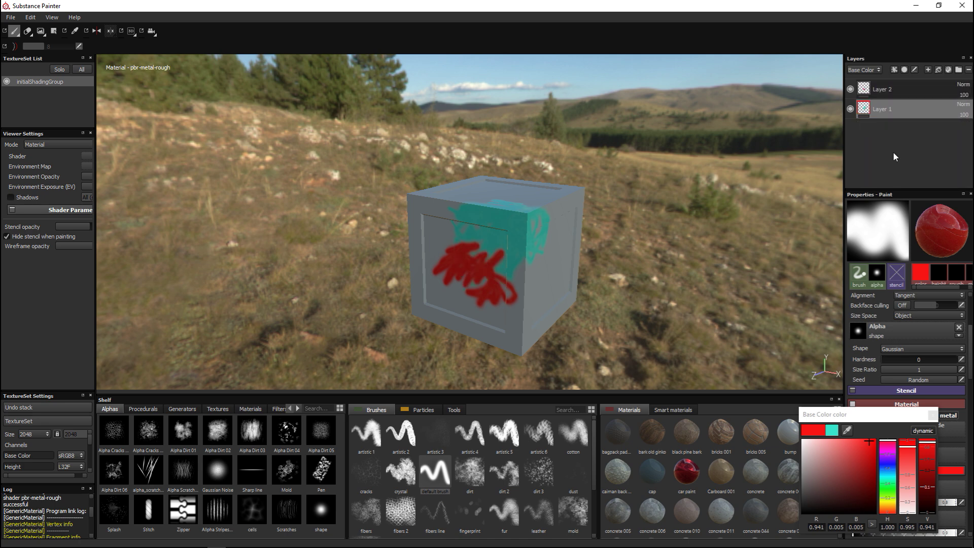
left_click(850, 109)
left_click(850, 109)
left_click(851, 90)
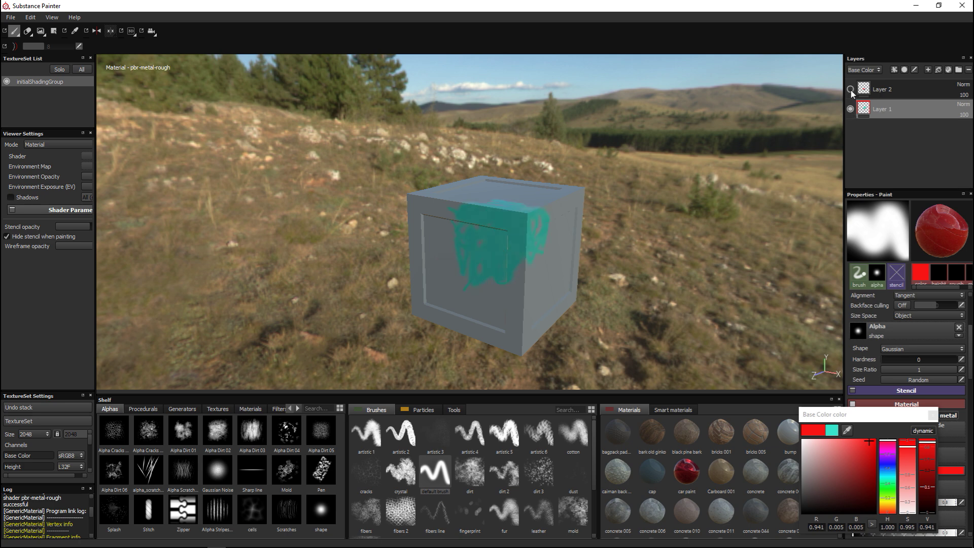
left_click(851, 90)
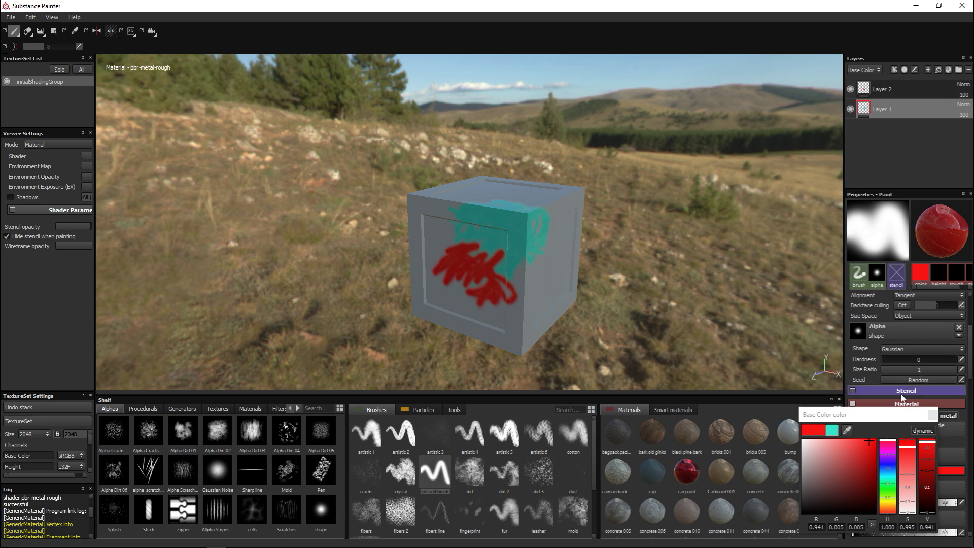
left_click(933, 415)
Set Layer 1's opacity back to 100 and its blend mode to Overlay.
left_click(934, 415)
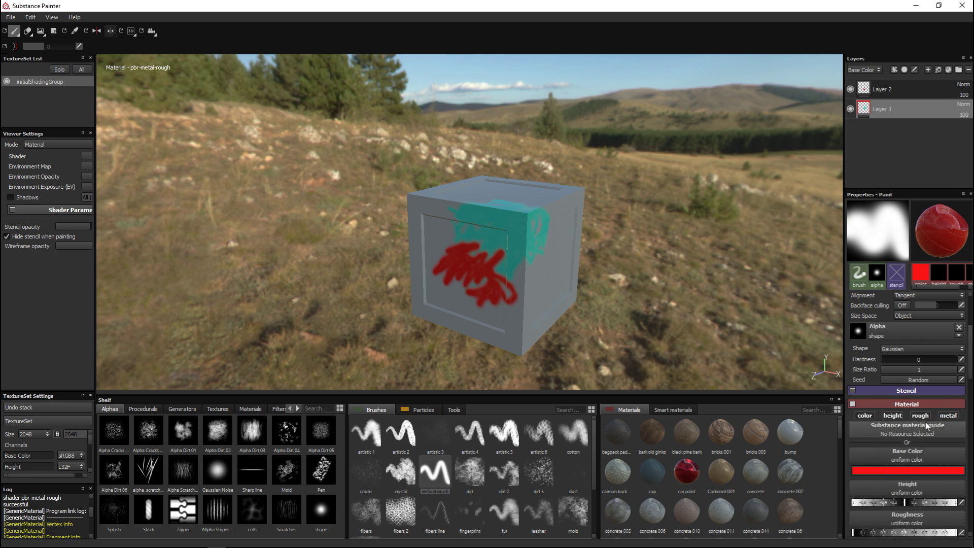
scroll(911, 438, "up", 4)
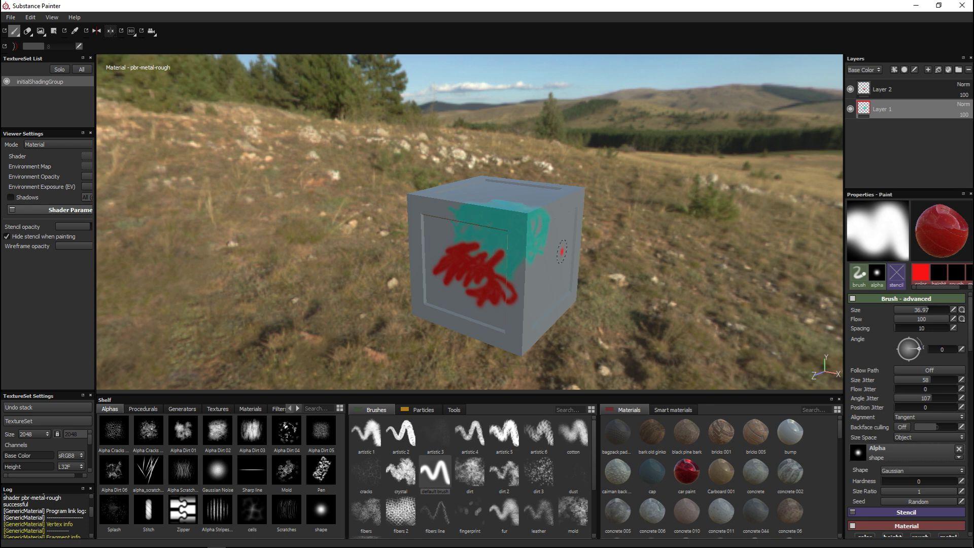
left_click(965, 116)
mouse_move(959, 127)
left_mouse_down()
mouse_move(941, 121)
mouse_move(968, 132)
left_mouse_up()
left_click_drag(942, 131, 970, 131)
left_click(961, 105)
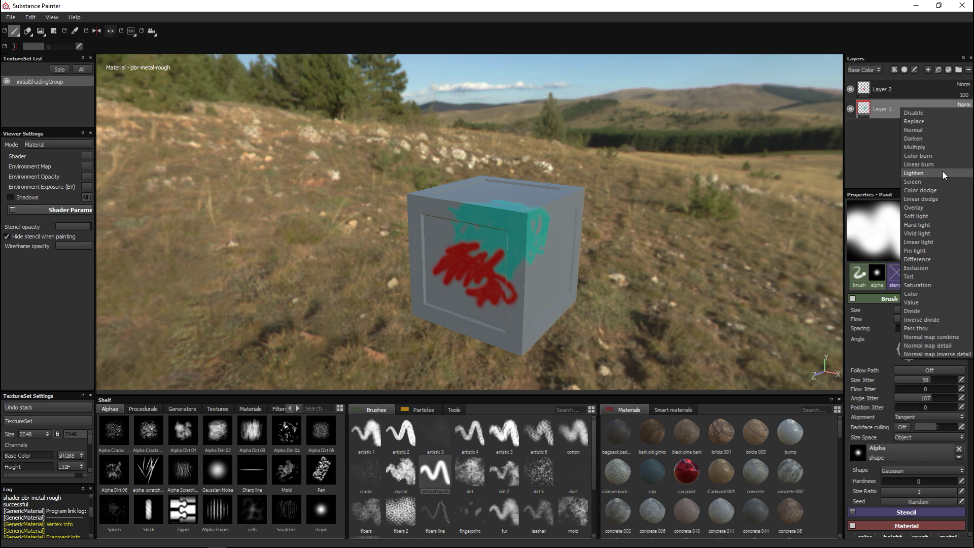
left_click(929, 205)
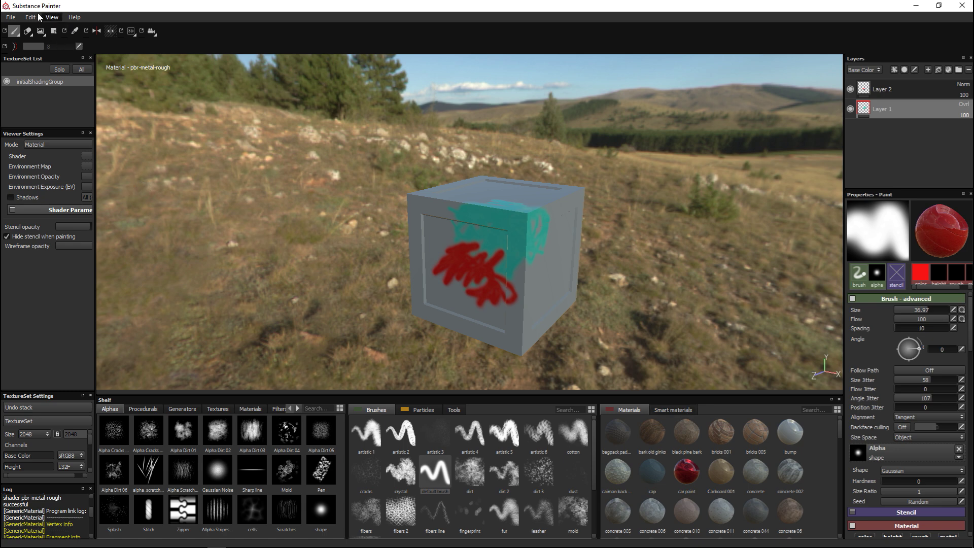
Discard the painted changes and create a new project from CrateOBJ.obj at 1024 resolution.
left_click(10, 18)
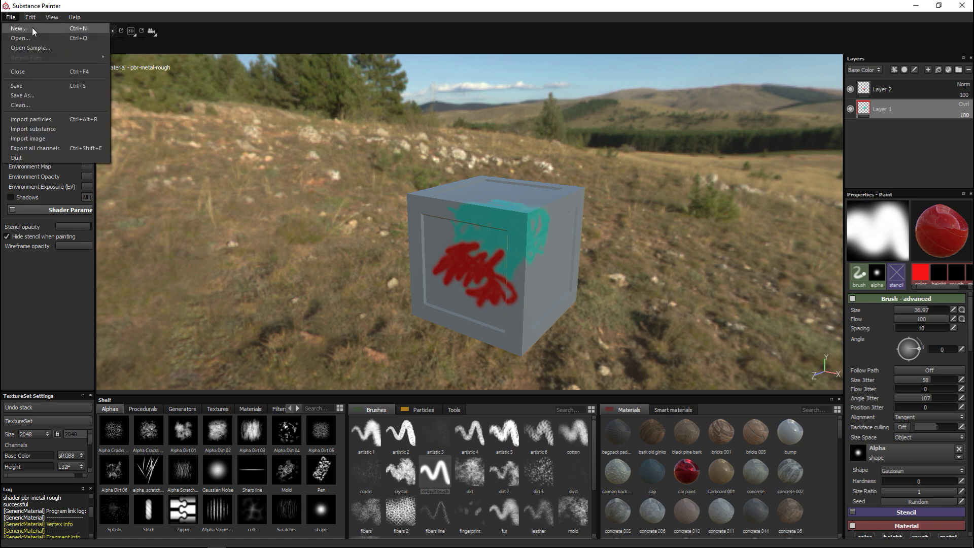
left_click(50, 27)
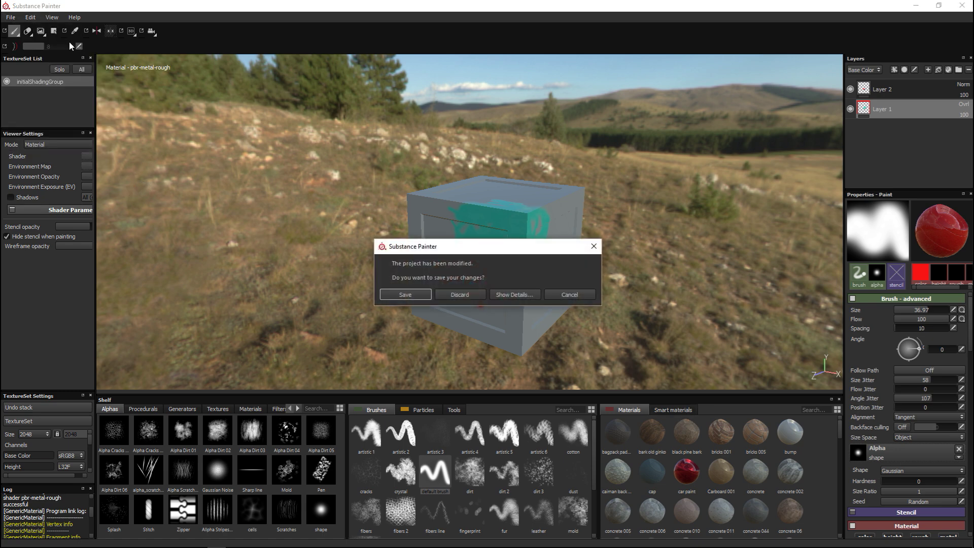
left_click(464, 292)
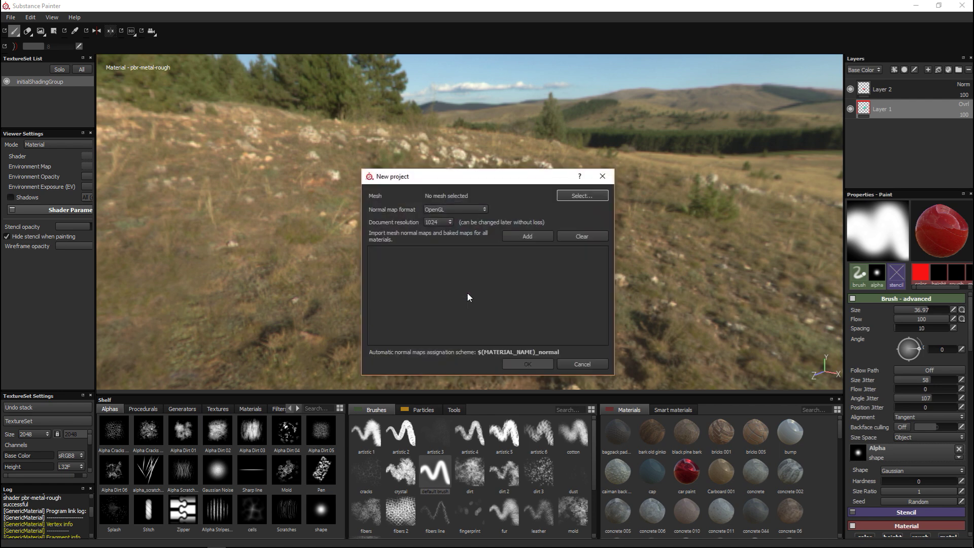
left_click(578, 195)
left_click(489, 263)
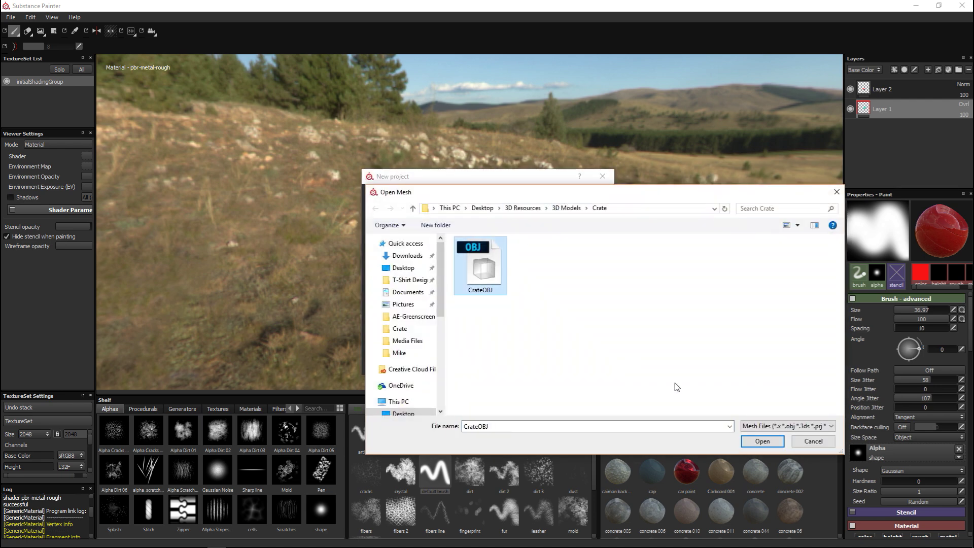
left_click(762, 441)
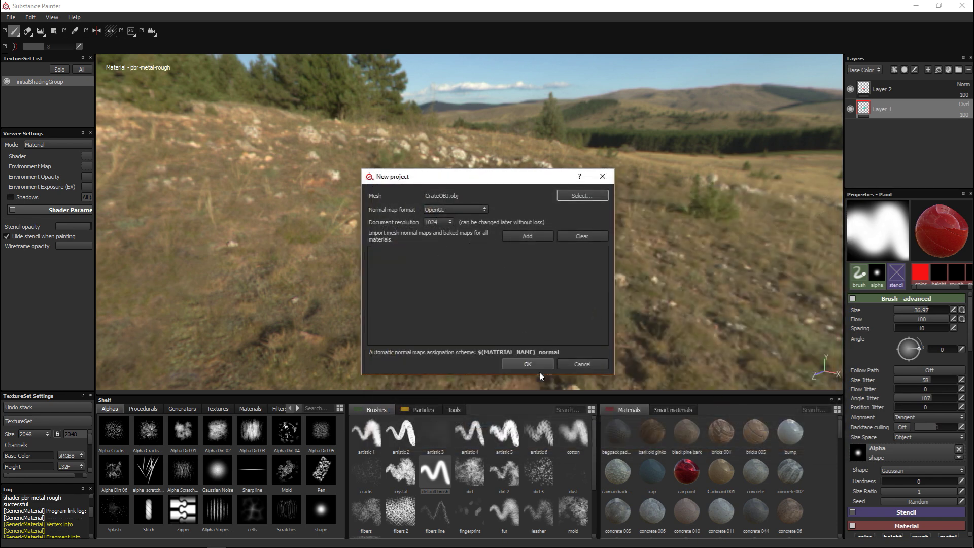
left_click(527, 364)
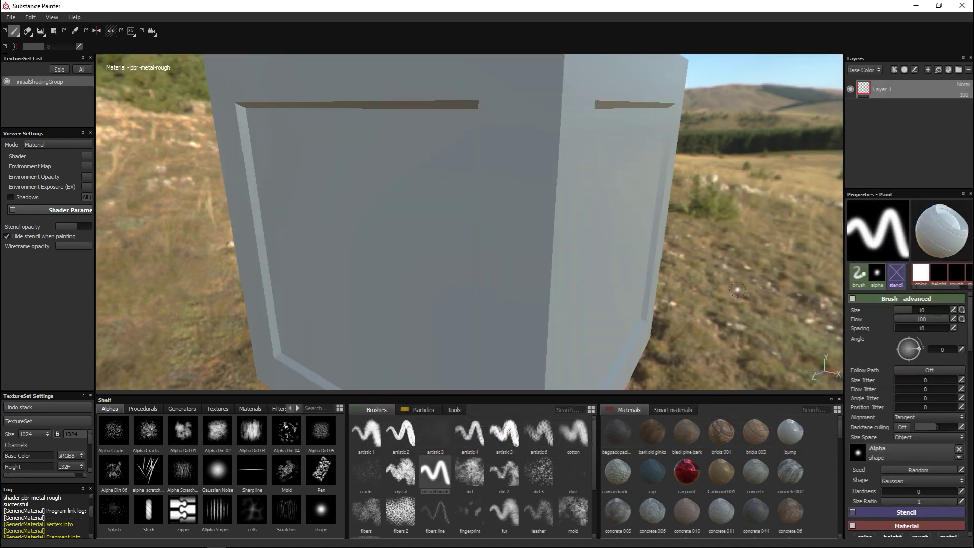
Drop the Machinery smart material onto the Layers panel and orbit to inspect the worn metal crate.
right_click_drag(517, 358, 713, 258, "alt")
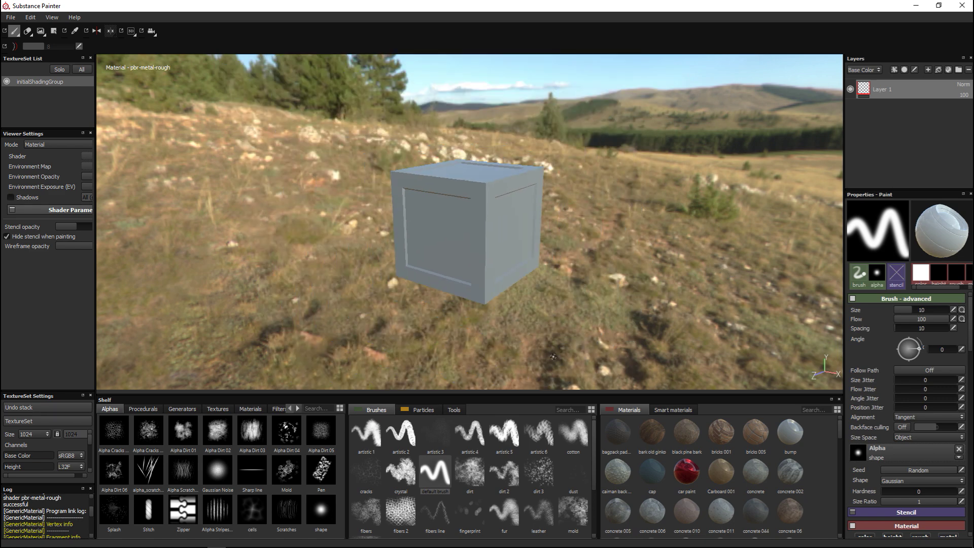
left_click(677, 409)
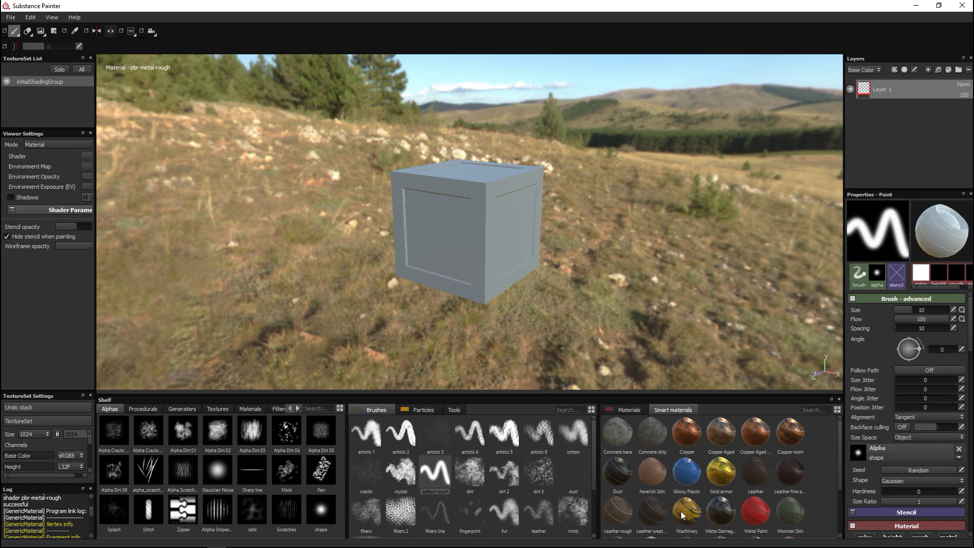
left_click_drag(683, 511, 896, 133)
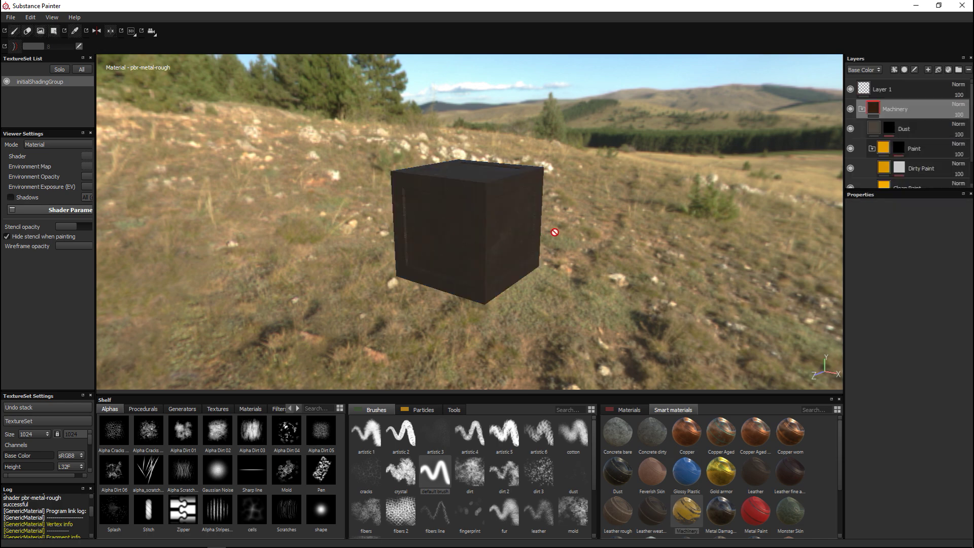
left_click_drag(528, 263, 517, 246, "alt")
scroll(572, 267, "up", 4)
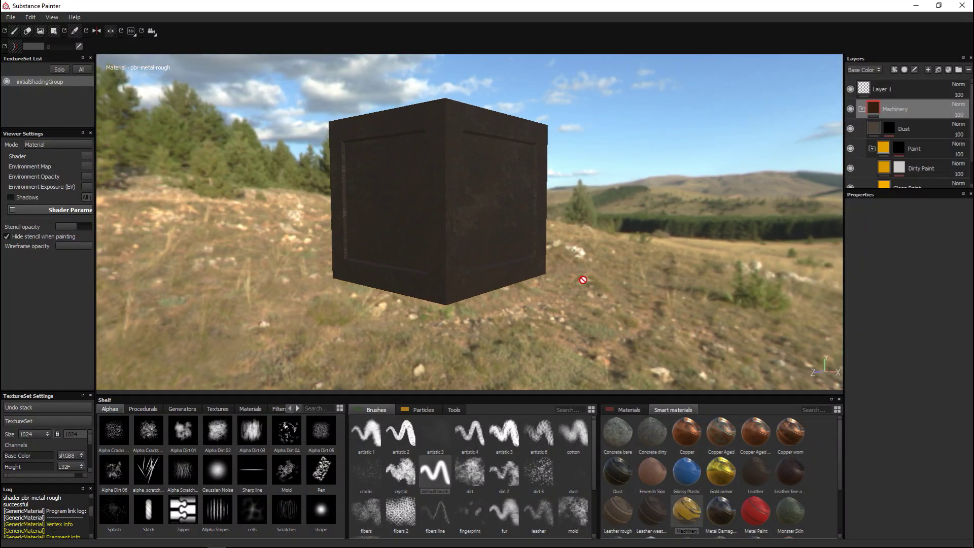
left_click_drag(617, 274, 578, 256, "alt")
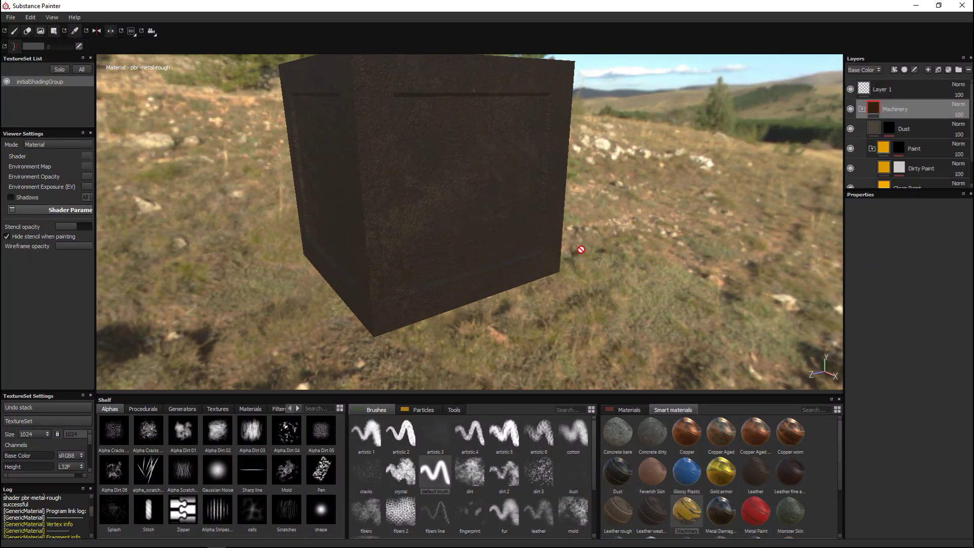
scroll(629, 314, "down", 3)
left_click_drag(630, 314, 660, 392, "alt")
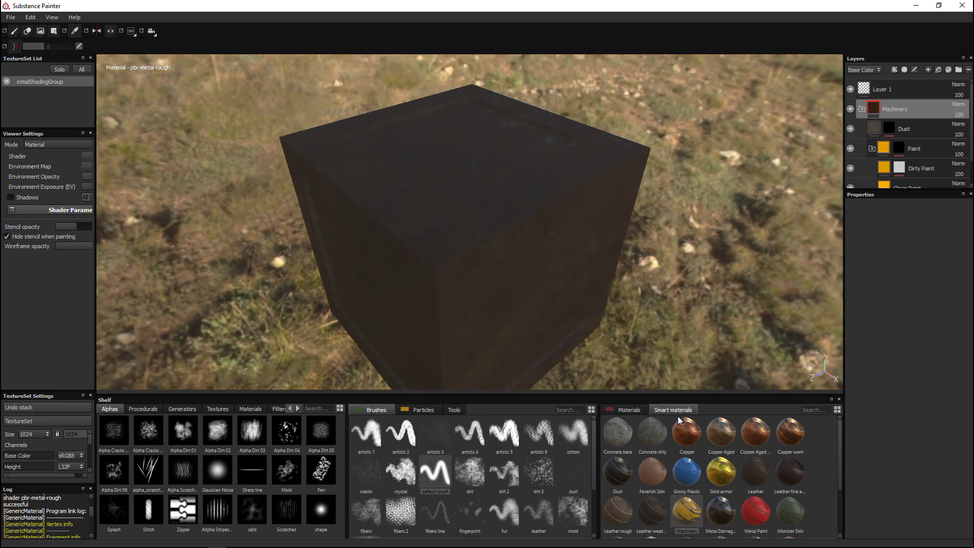
Return the shelf to Materials and enlarge the Layers list to show every Machinery layer.
left_click(631, 412)
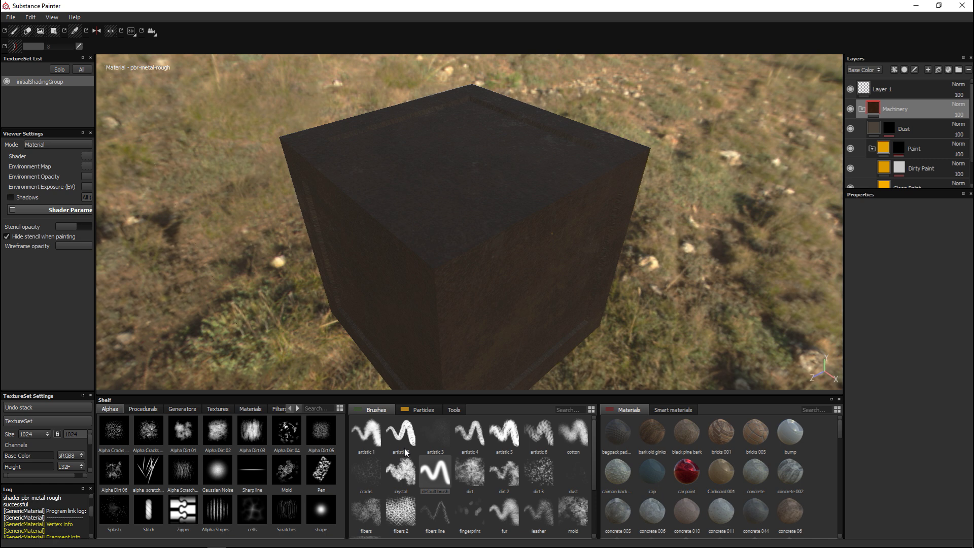
mouse_move(492, 489)
mouse_move(870, 185)
left_mouse_down()
mouse_move(889, 279)
mouse_move(883, 375)
left_mouse_up()
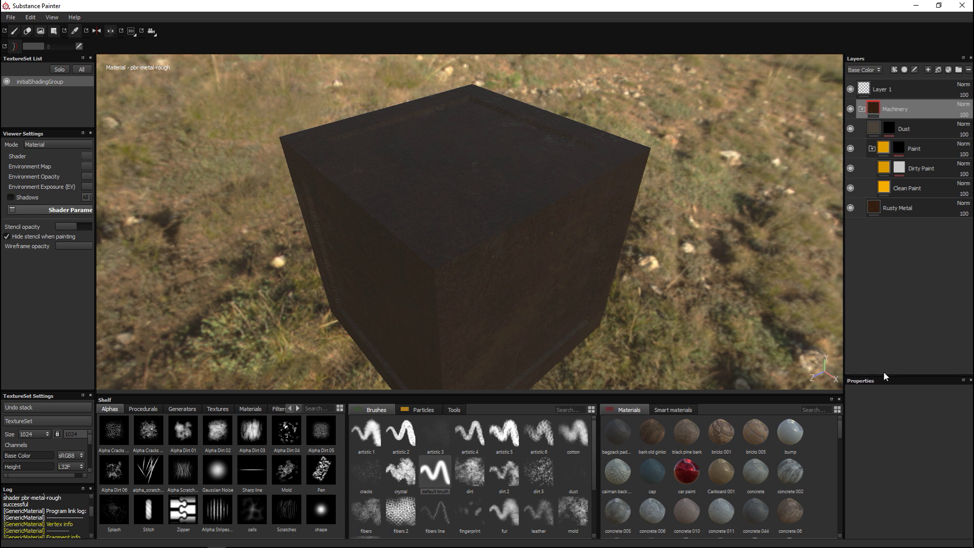
Hide Dust, Dirty Paint, Clean Paint, Rusty Metal, the Machinery folder and Layer 1 to see the bare crate.
left_click(850, 129)
left_click(850, 168)
left_click(850, 187)
left_click(851, 207)
left_click(850, 108)
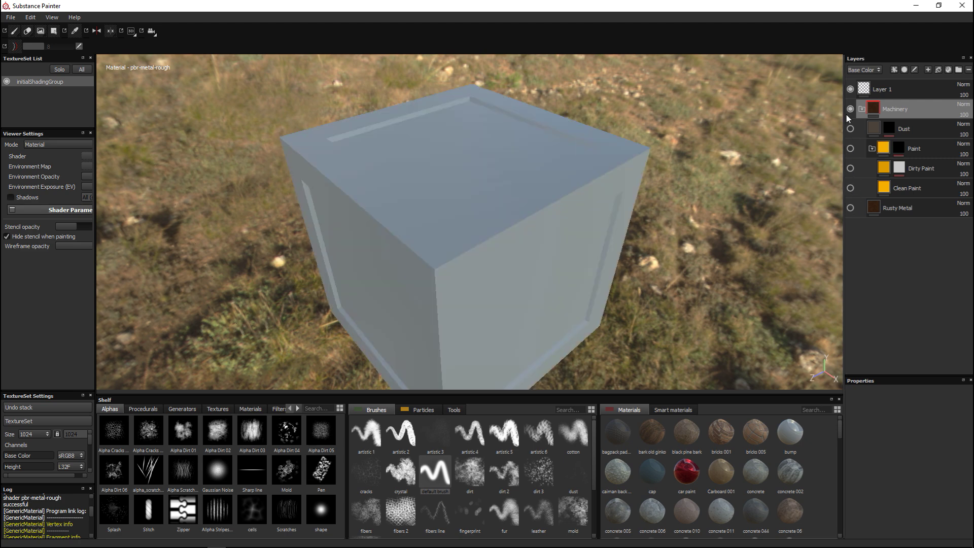
left_click(850, 89)
Turn Machinery, Layer 1, Dust, Paint, Dirty Paint, Clean Paint and Rusty Metal back on.
left_click(850, 109)
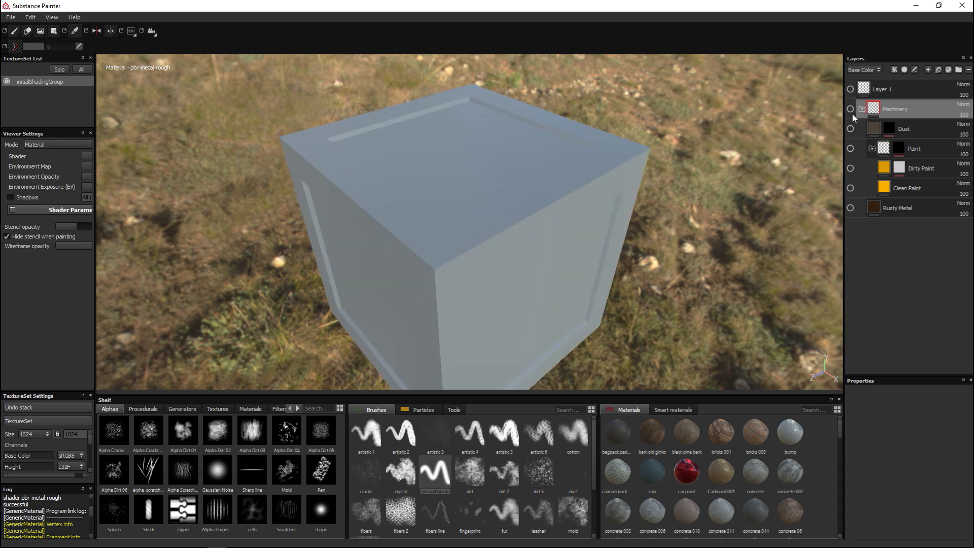
left_click(850, 89)
left_click(850, 129)
left_click(851, 148)
left_click(851, 167)
left_click(851, 187)
left_click(850, 207)
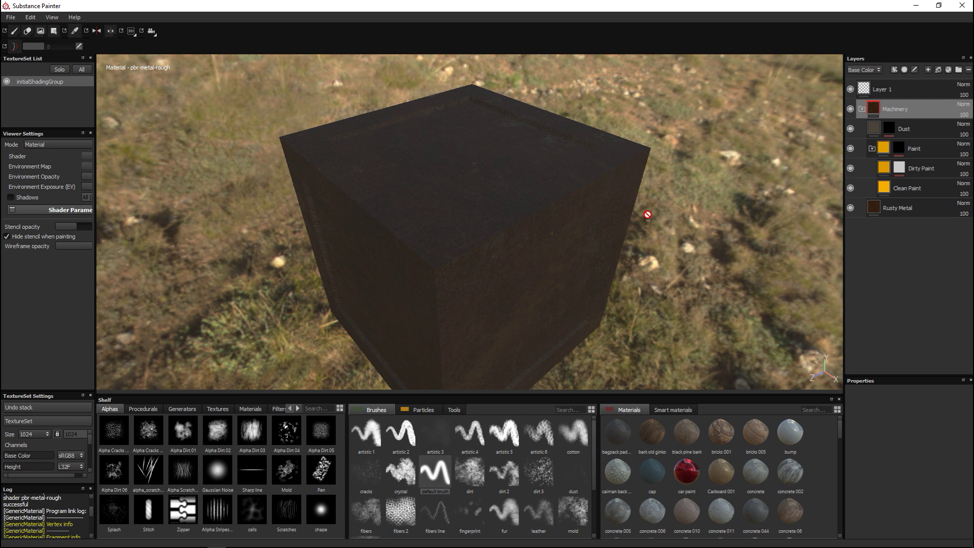